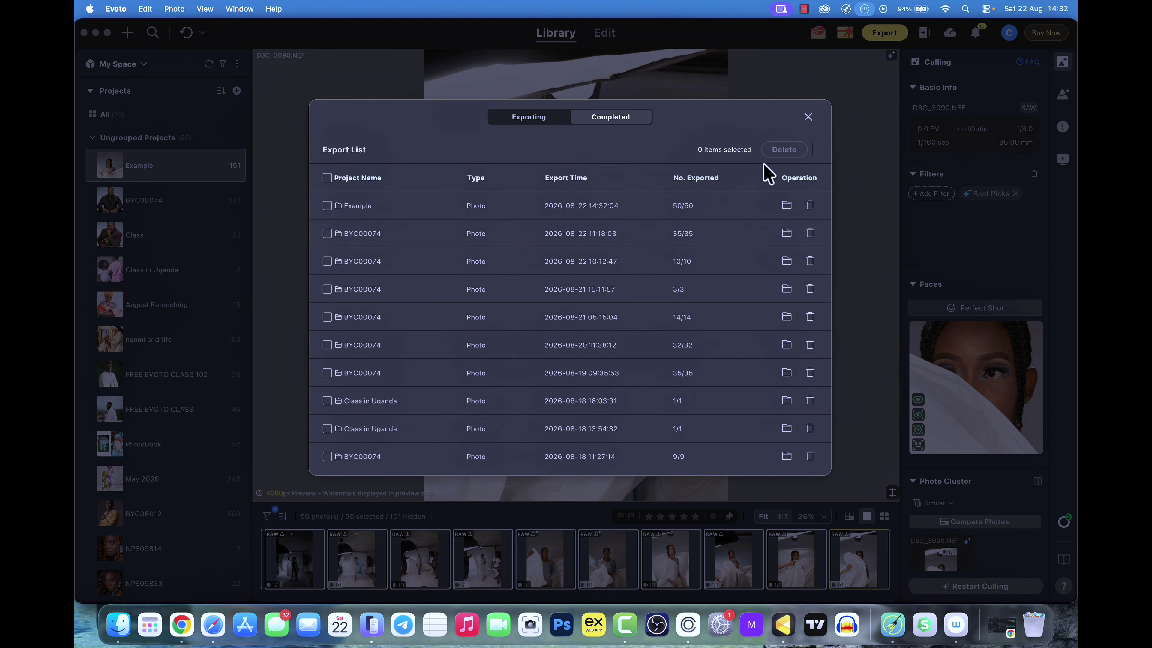
# Step: Close the list of completed exports and open the account details
pyautogui.click(808, 117)
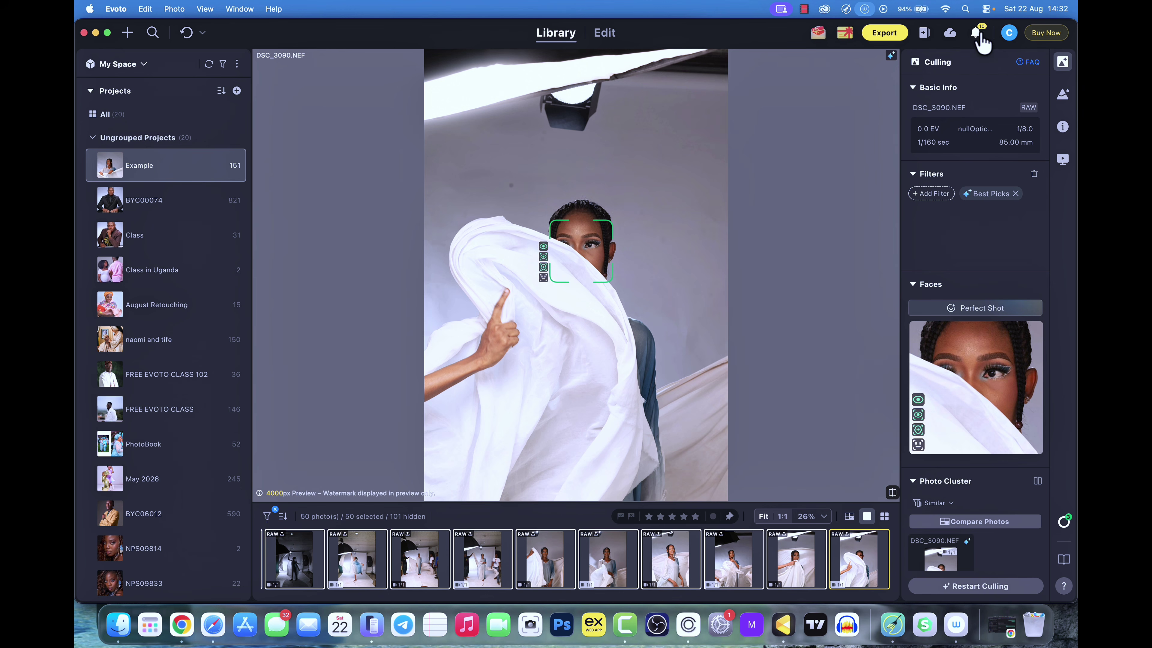
pyautogui.click(1009, 33)
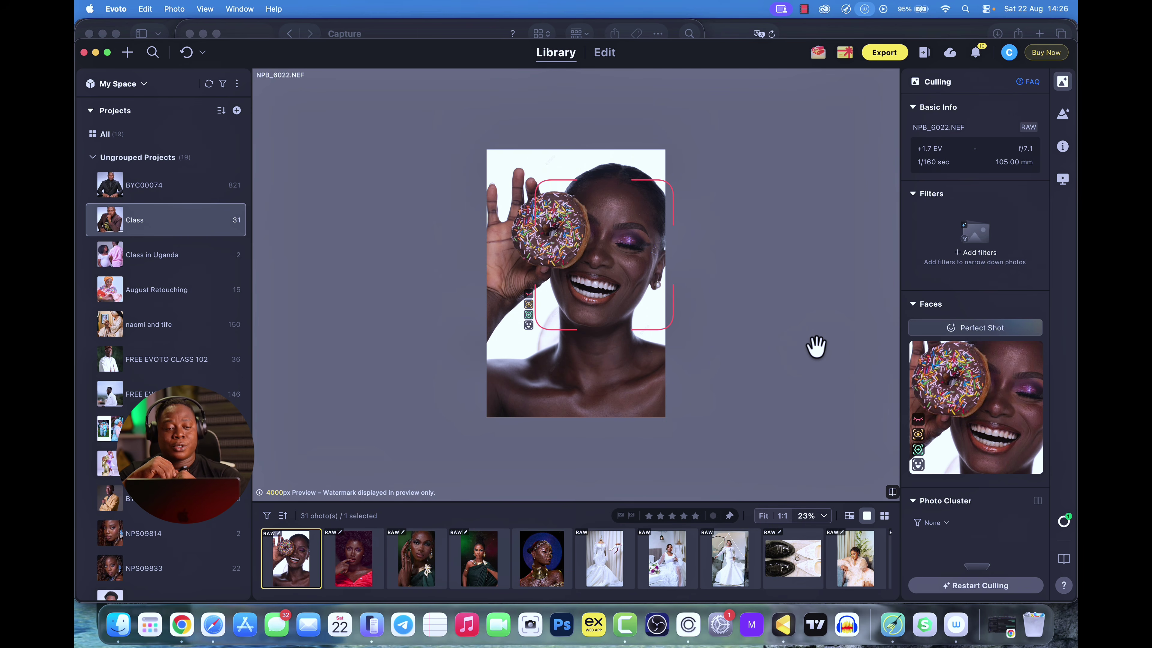
# Step: Maximize the Evoto window and create a new project named Example
pyautogui.doubleClick(685, 57)
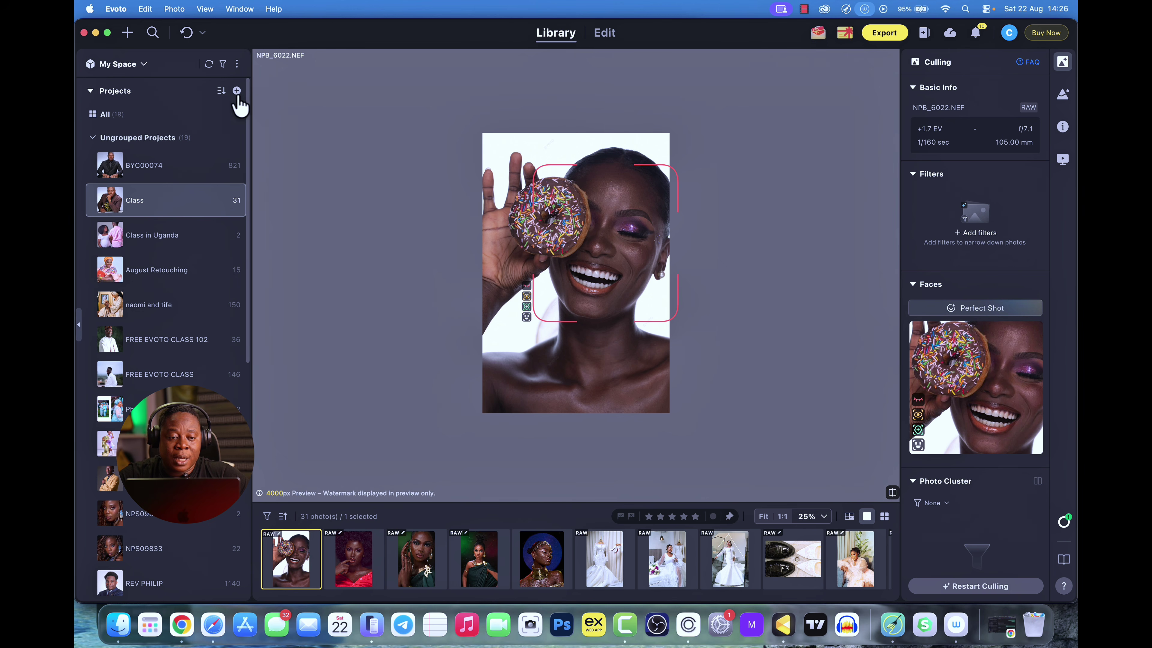
pyautogui.click(237, 91)
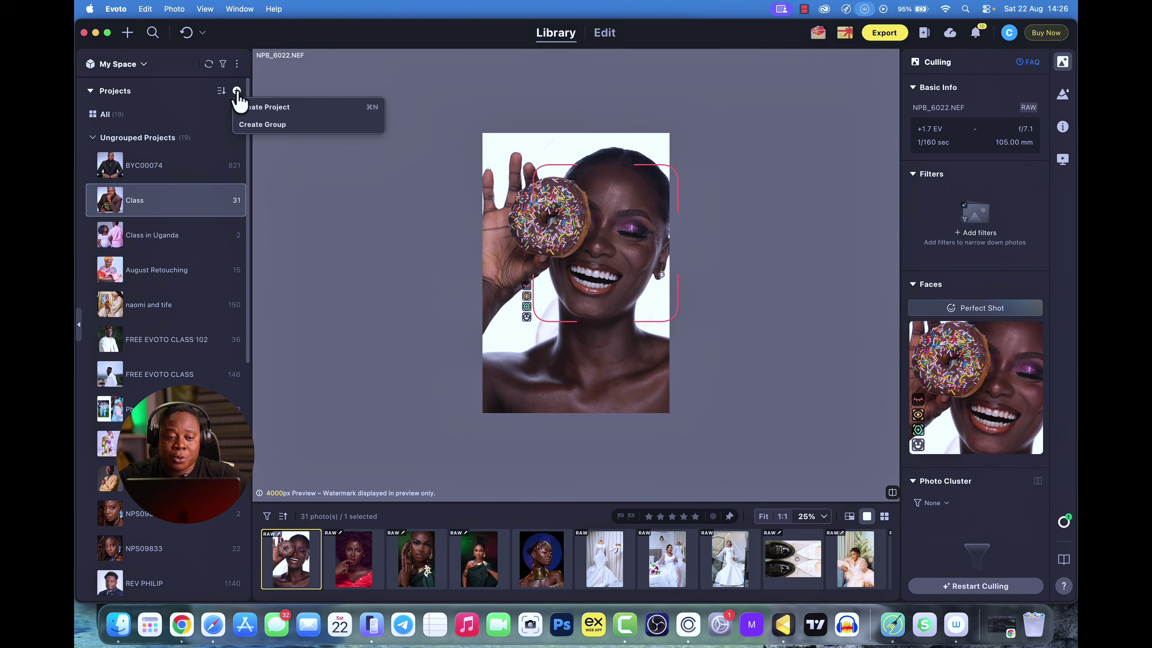
pyautogui.click(257, 106)
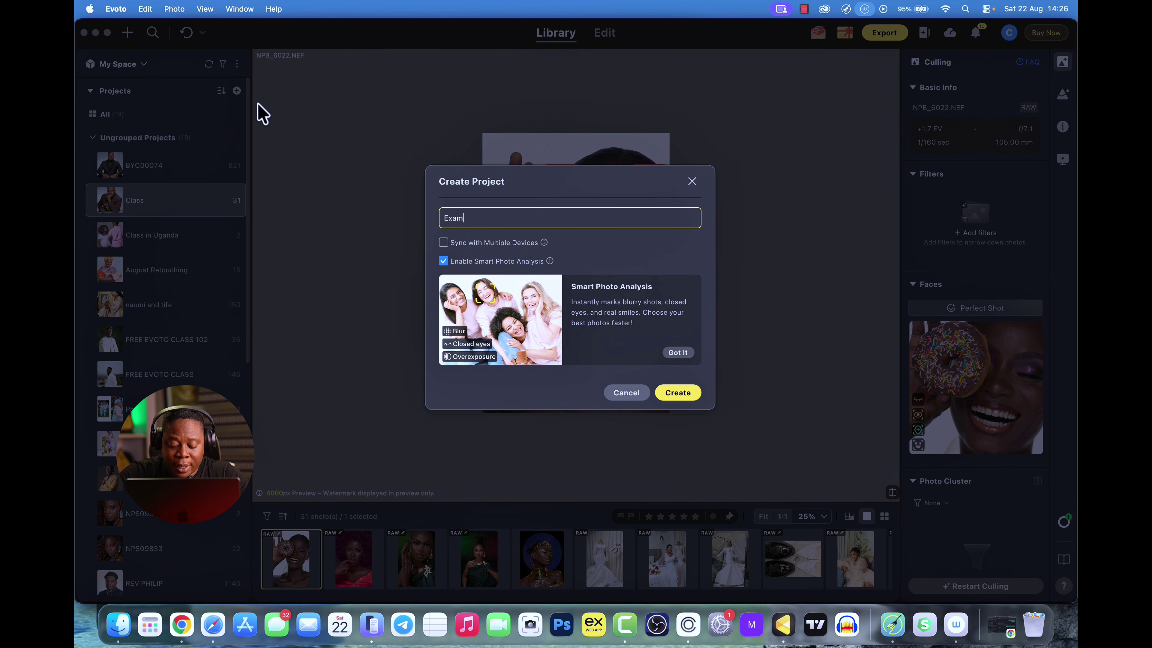
pyautogui.press('Return')
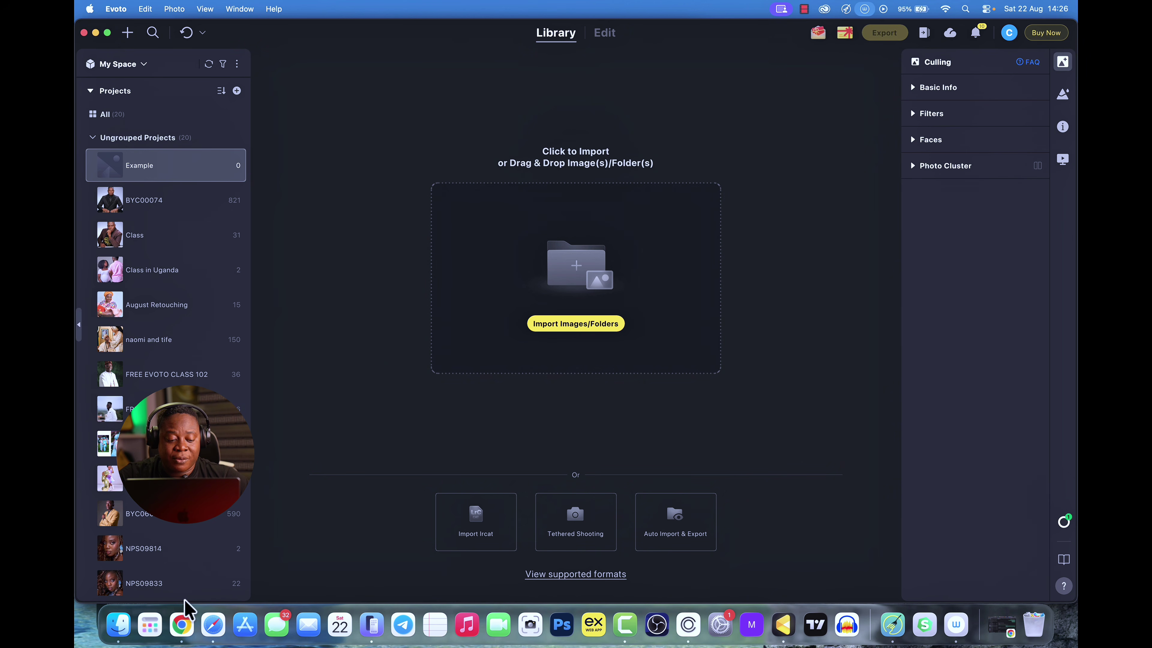
# Step: Import all the photos from Finder's Capture folder into the Example project, leaving out the CaptureOne subfolder
pyautogui.click(119, 624)
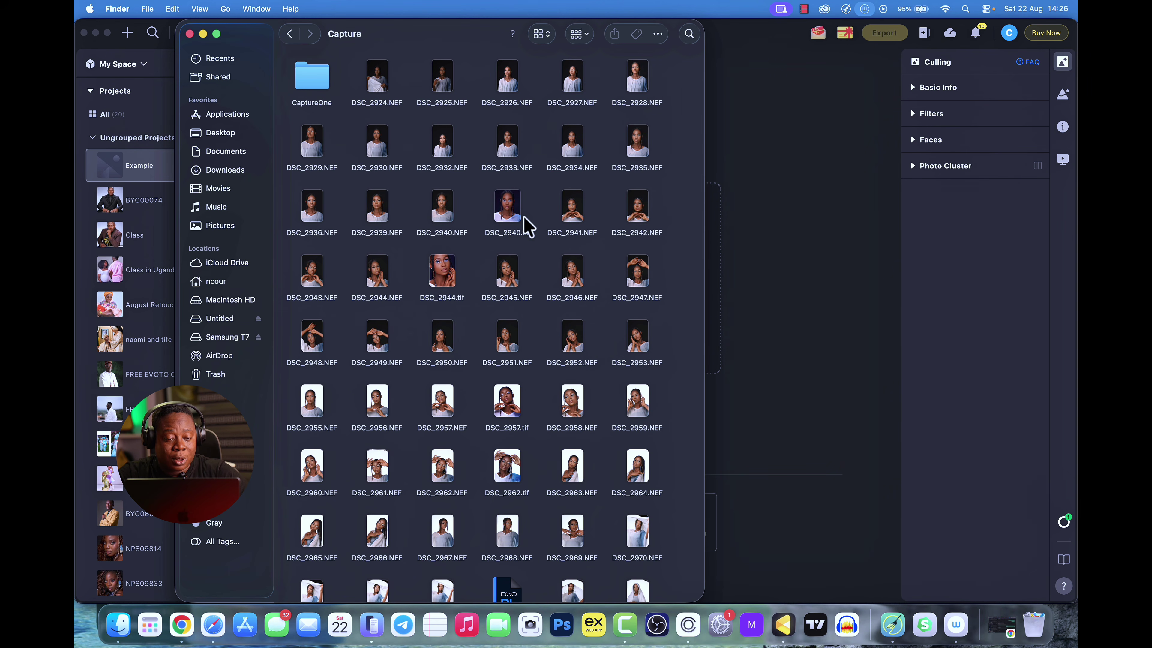
pyautogui.press('super+a')
pyautogui.keyDown('super'); pyautogui.click(318, 86); pyautogui.keyUp('super')
pyautogui.moveTo(424, 97); pyautogui.dragTo(709, 190)
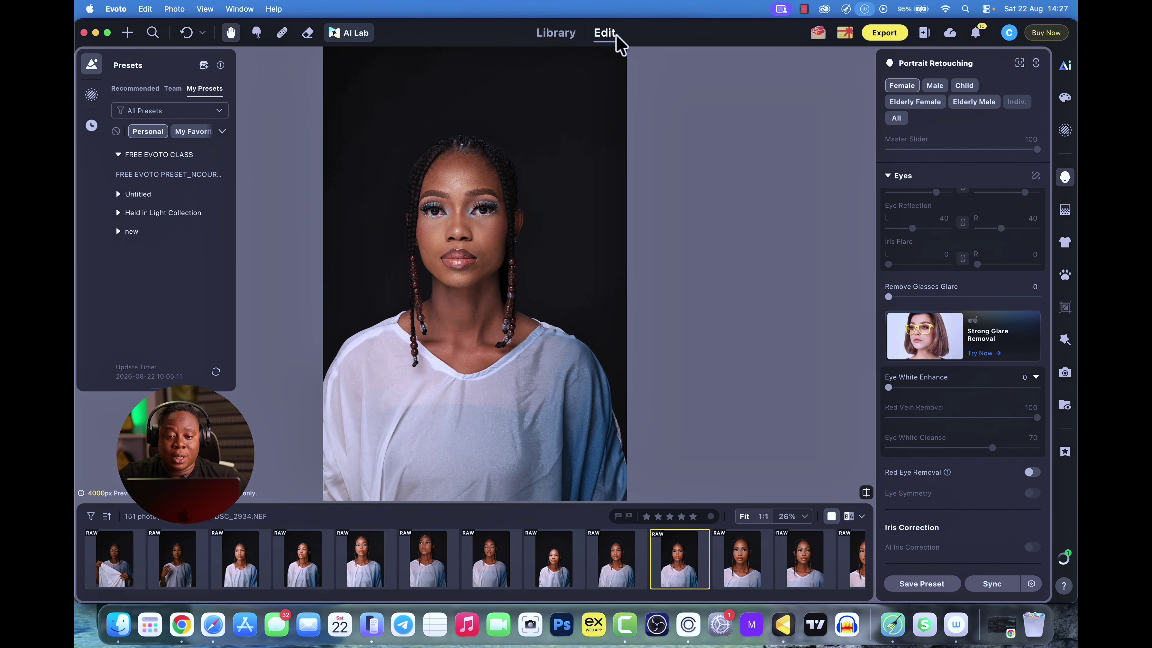
# Step: Return to the Library view and look through the imported photos one by one
pyautogui.click(560, 41)
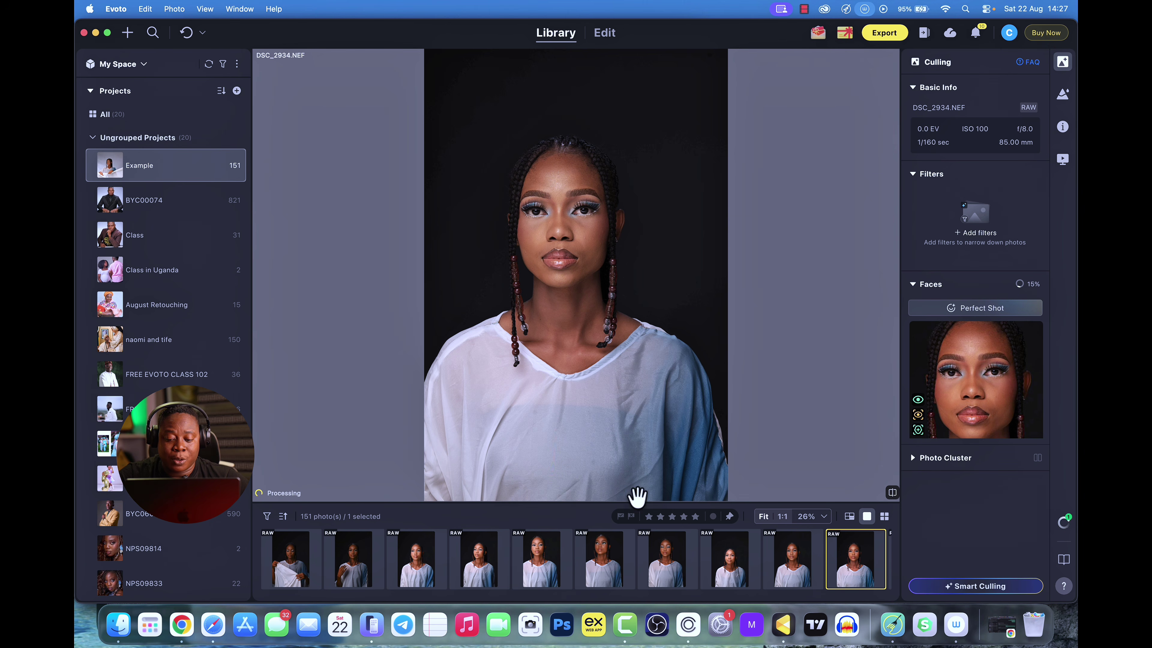
pyautogui.click(499, 561)
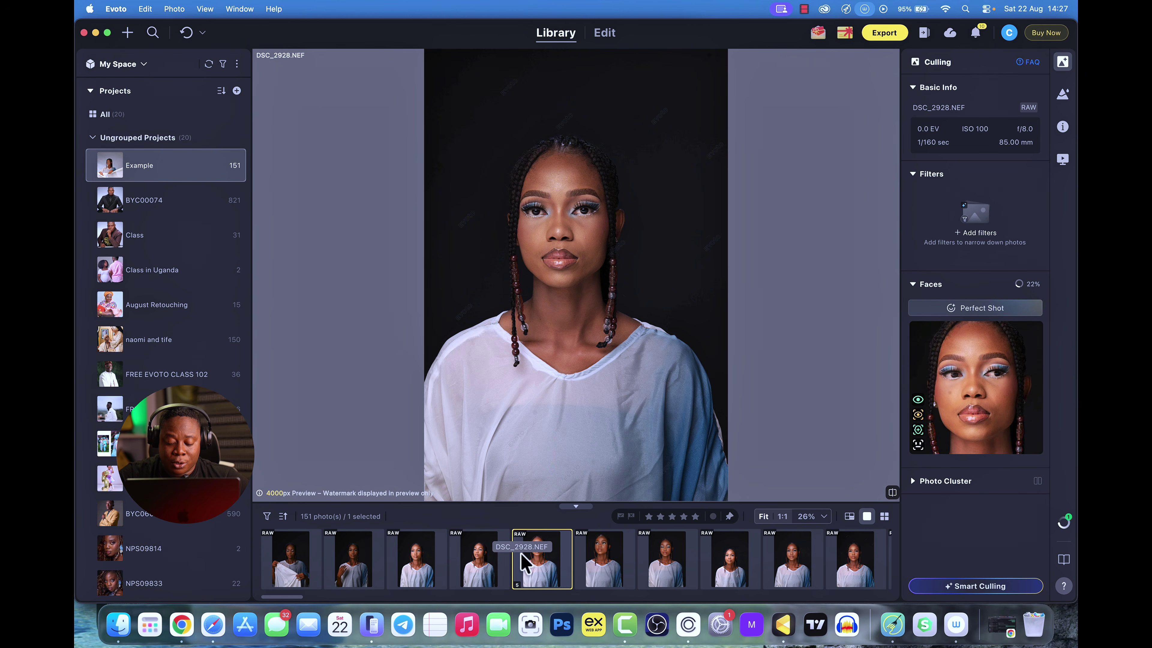
pyautogui.press('Left')
pyautogui.press('Left')
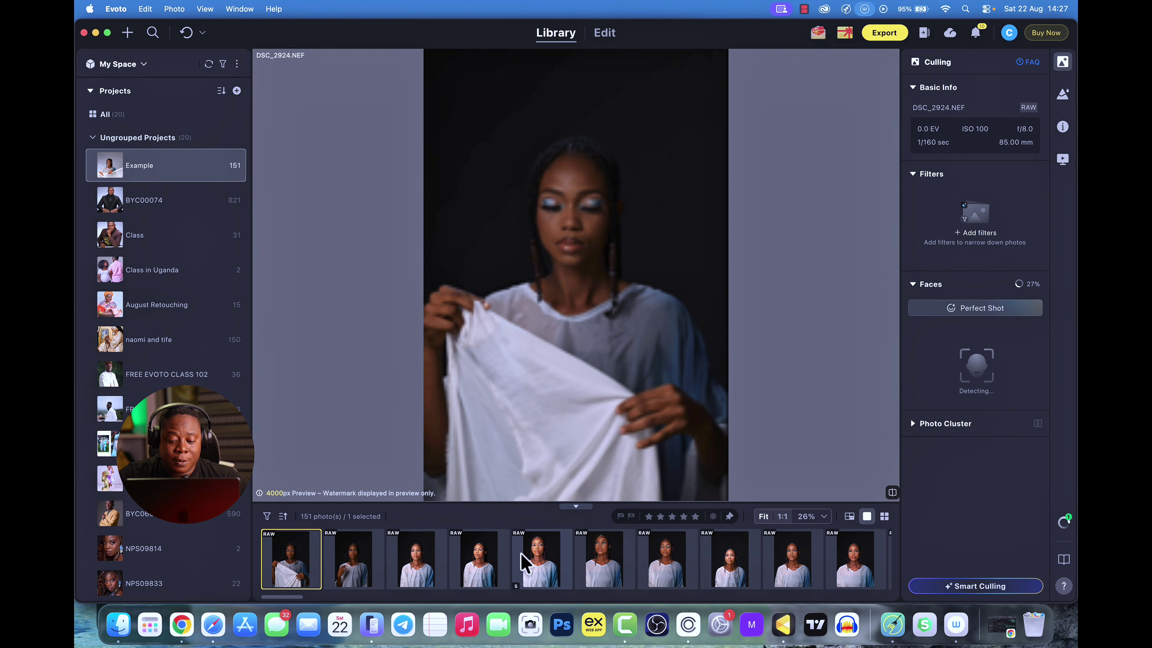
pyautogui.press('Right')
pyautogui.press('Right')
pyautogui.press('Right')
pyautogui.press('Right')
pyautogui.press('Right')
pyautogui.press('Right')
pyautogui.press('Right')
pyautogui.press('Right')
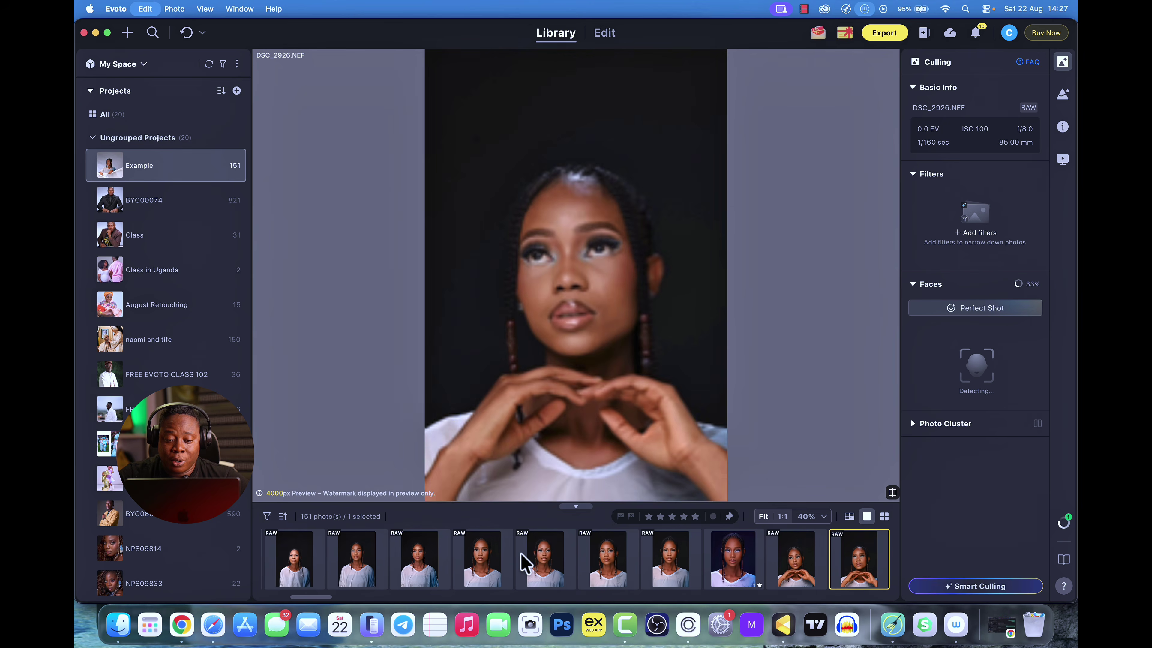
pyautogui.press('Right')
pyautogui.press('Right')
pyautogui.press('Right')
pyautogui.press('Right')
pyautogui.press('Right')
pyautogui.press('Right')
pyautogui.press('Right')
pyautogui.press('Right')
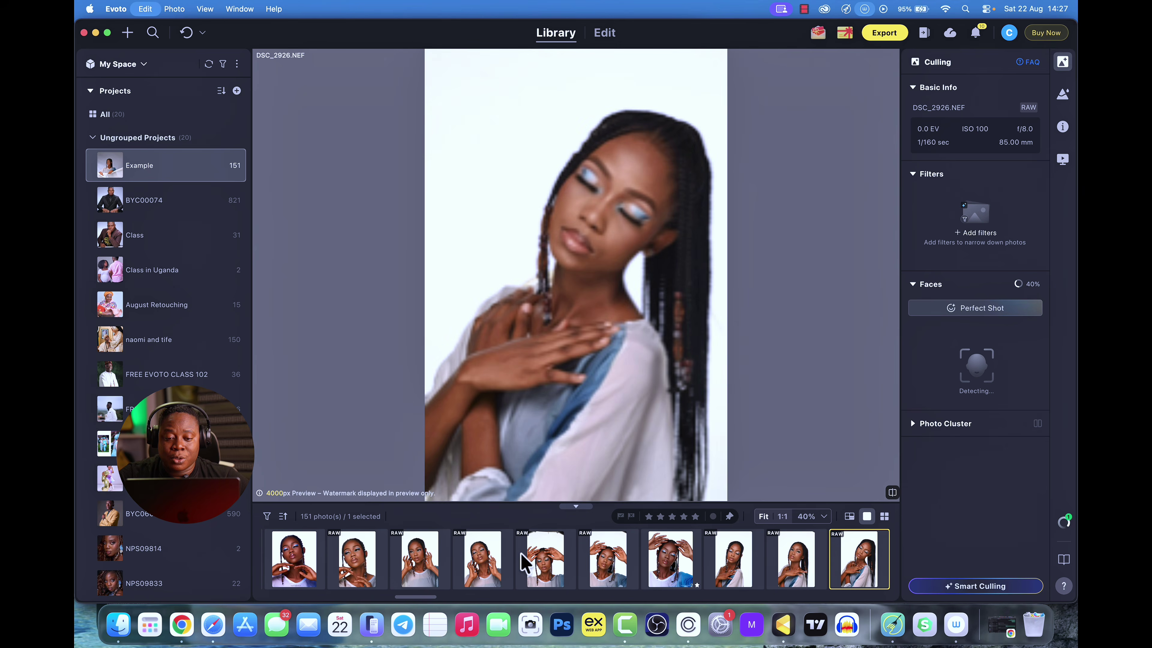
pyautogui.press('Right')
pyautogui.press('Right')
pyautogui.press('Right')
pyautogui.press('Right')
pyautogui.press('Right')
pyautogui.press('Right')
pyautogui.press('Right')
pyautogui.press('Right')
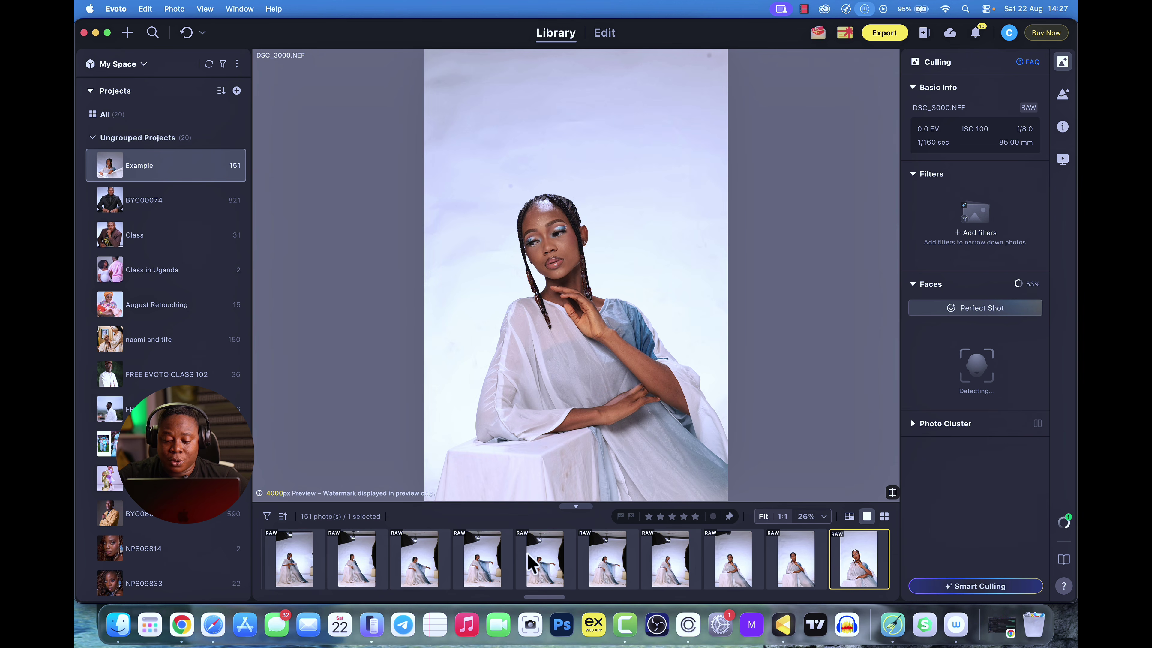
# Step: Open the Smart Culling preferences and compare the Quick and Custom modes, finishing in Custom mode
pyautogui.click(975, 587)
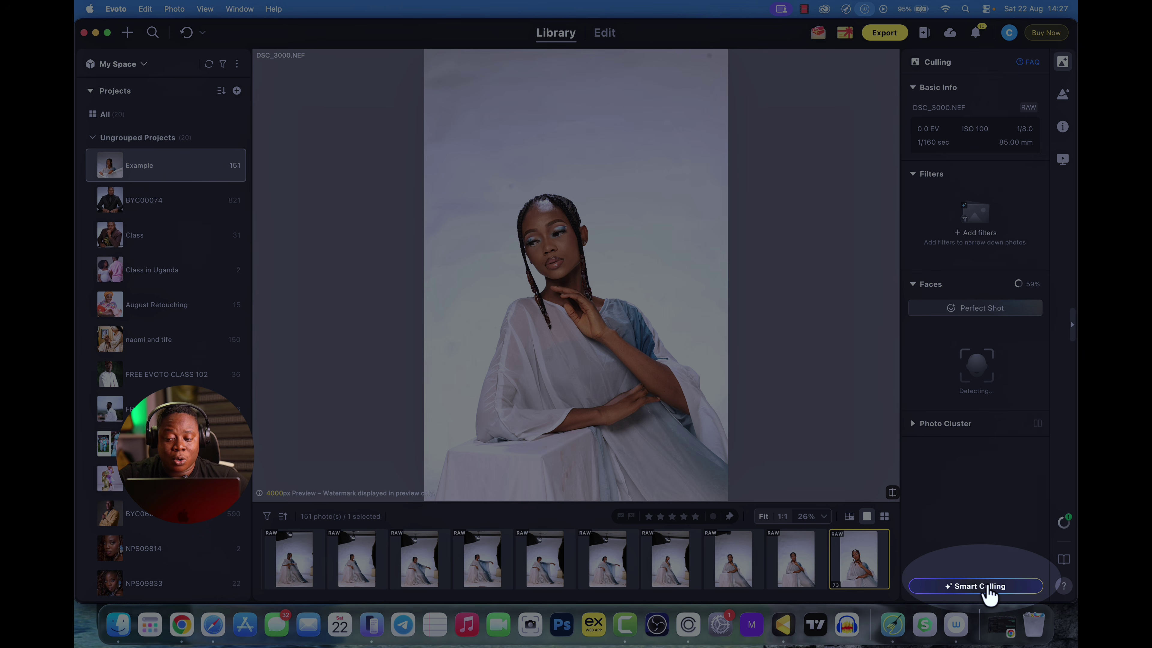
pyautogui.moveTo(989, 594)
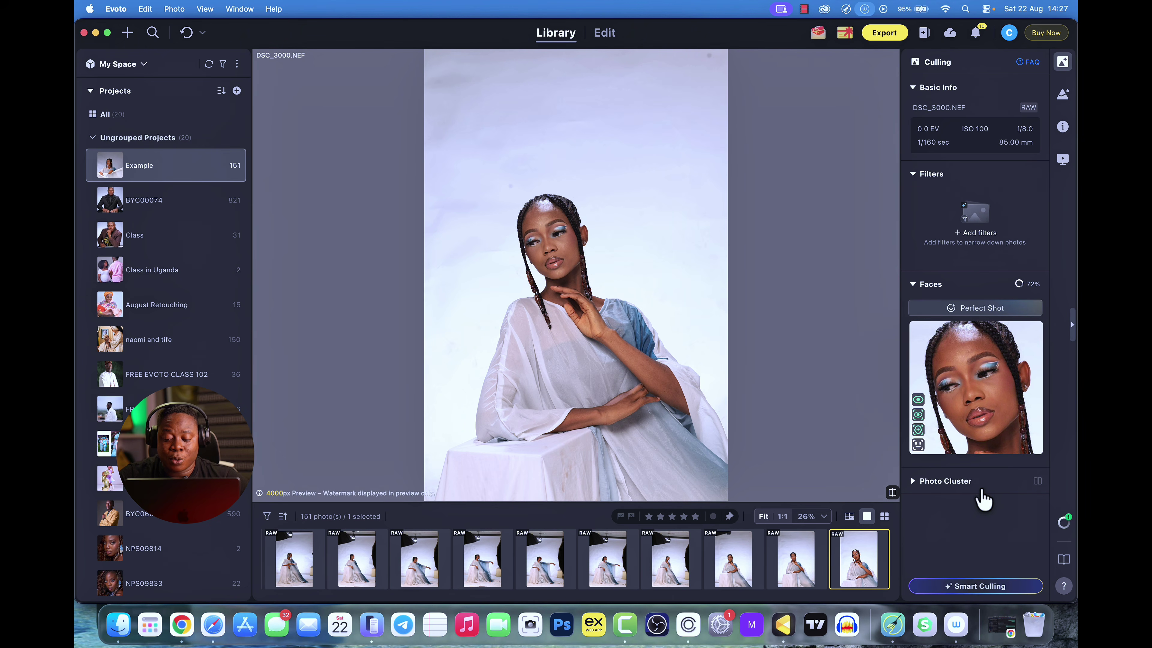
pyautogui.click(979, 586)
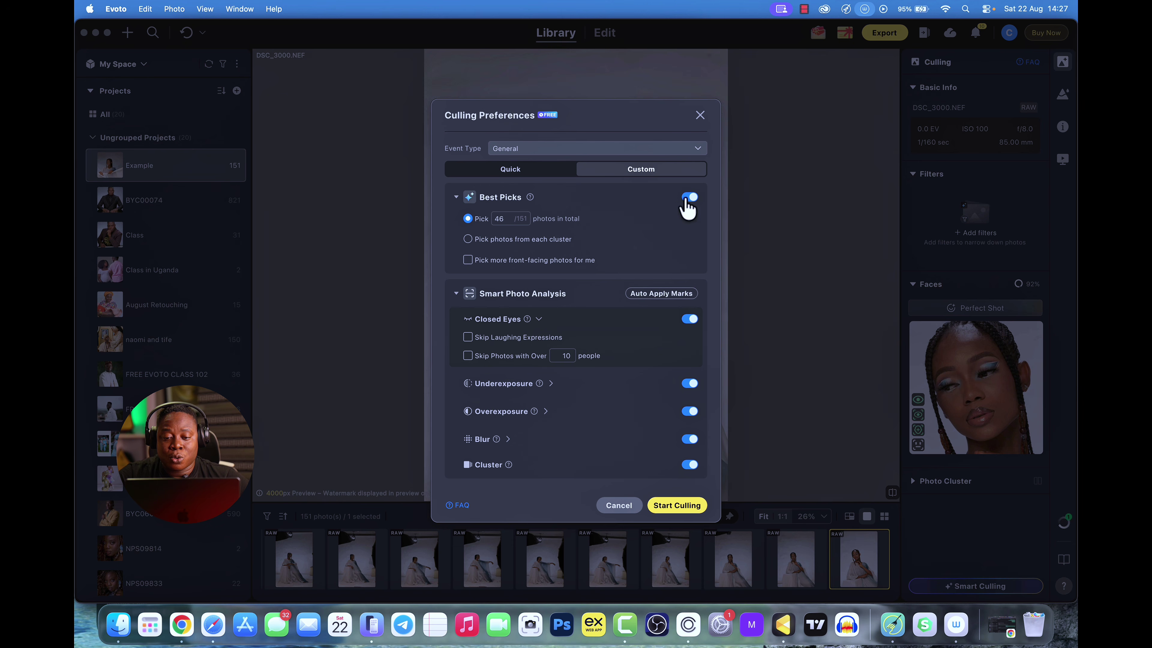
pyautogui.click(523, 171)
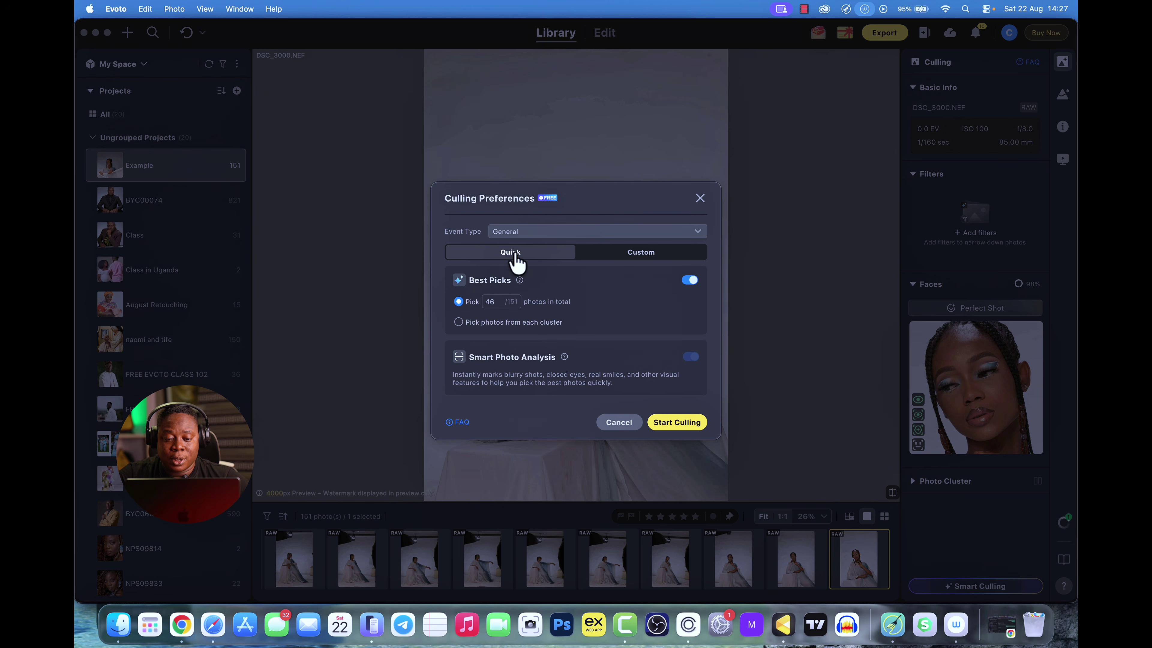
pyautogui.click(636, 256)
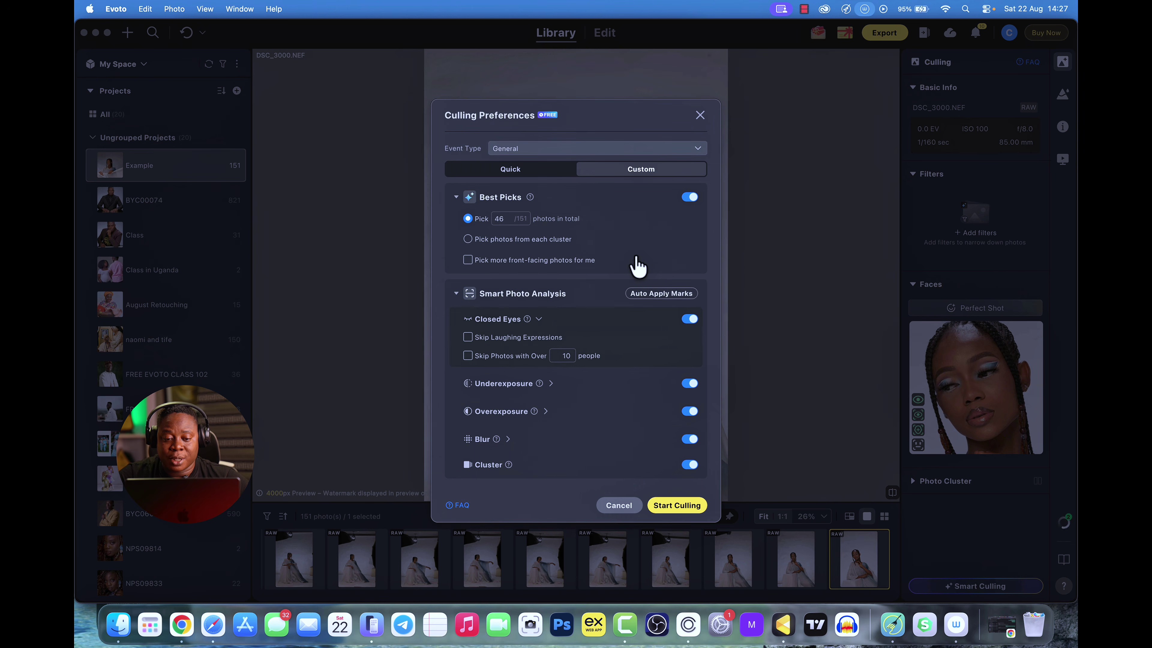
pyautogui.click(508, 171)
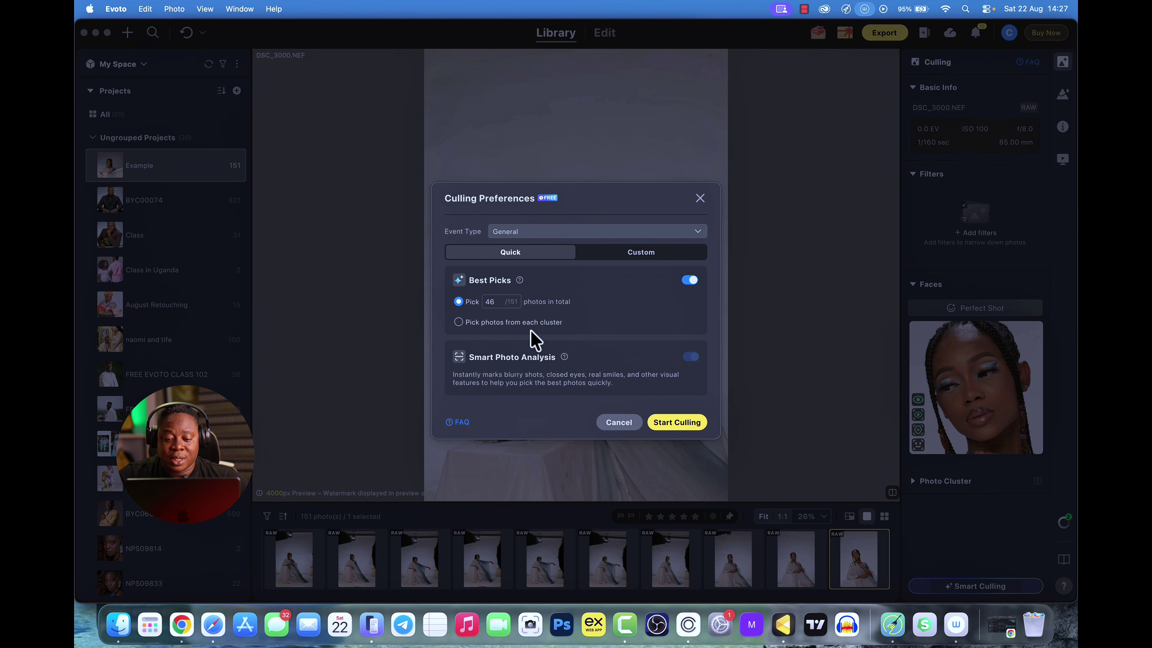
pyautogui.click(657, 256)
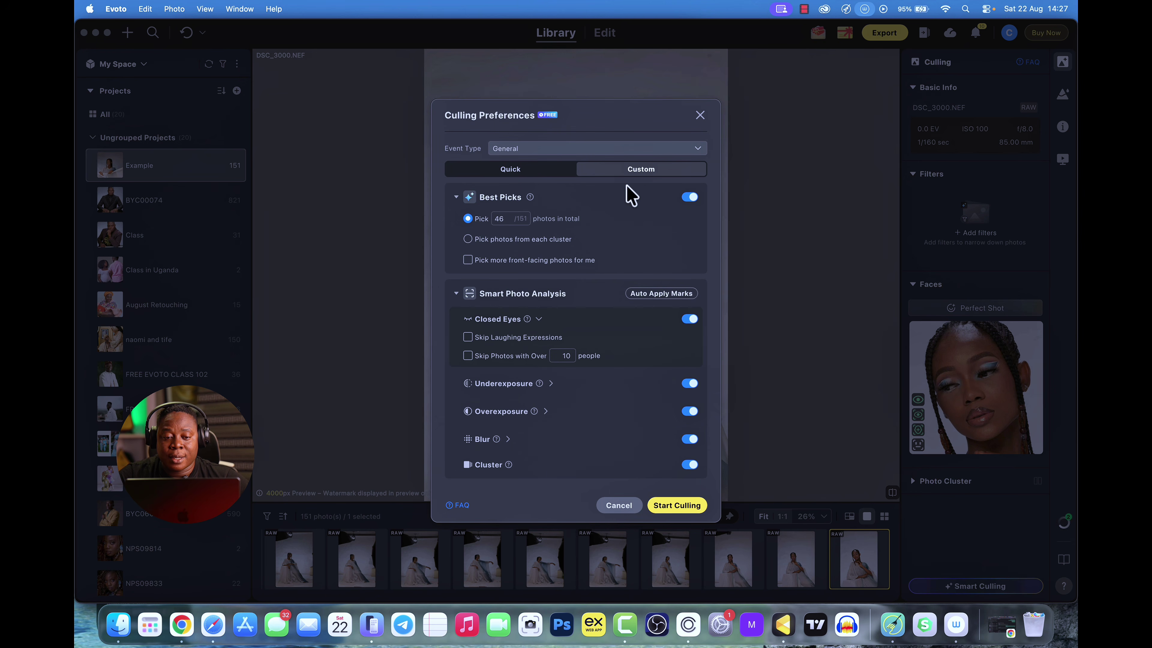
# Step: Cull the project with the General event type, picking the best 50 photos in total
pyautogui.click(598, 149)
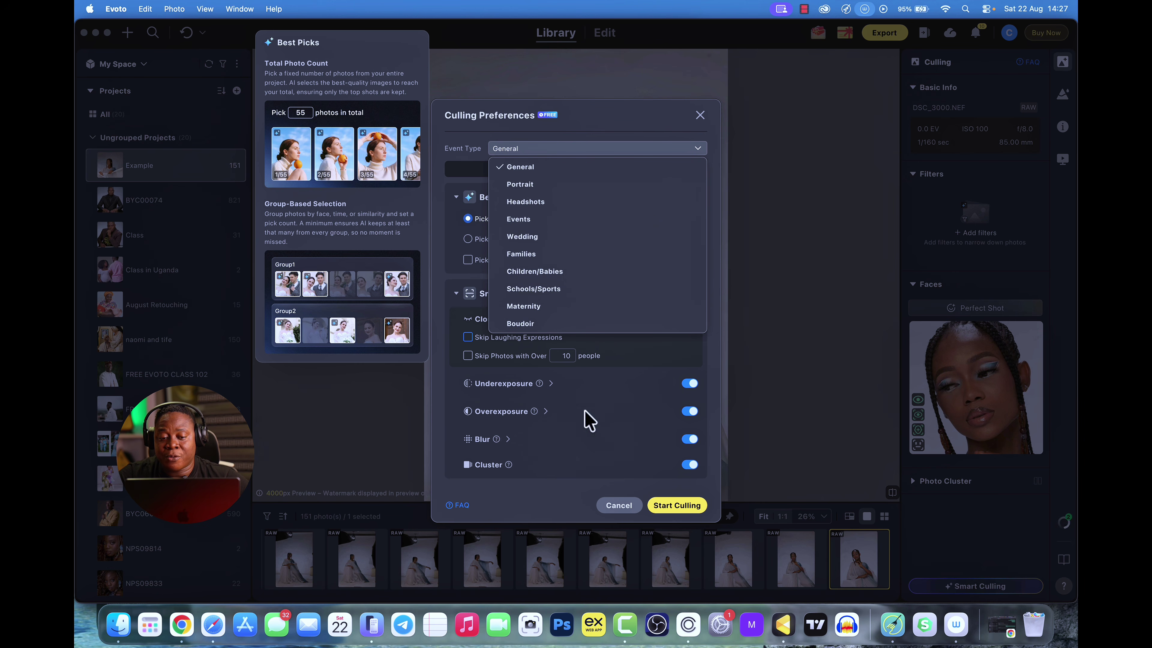
pyautogui.click(528, 168)
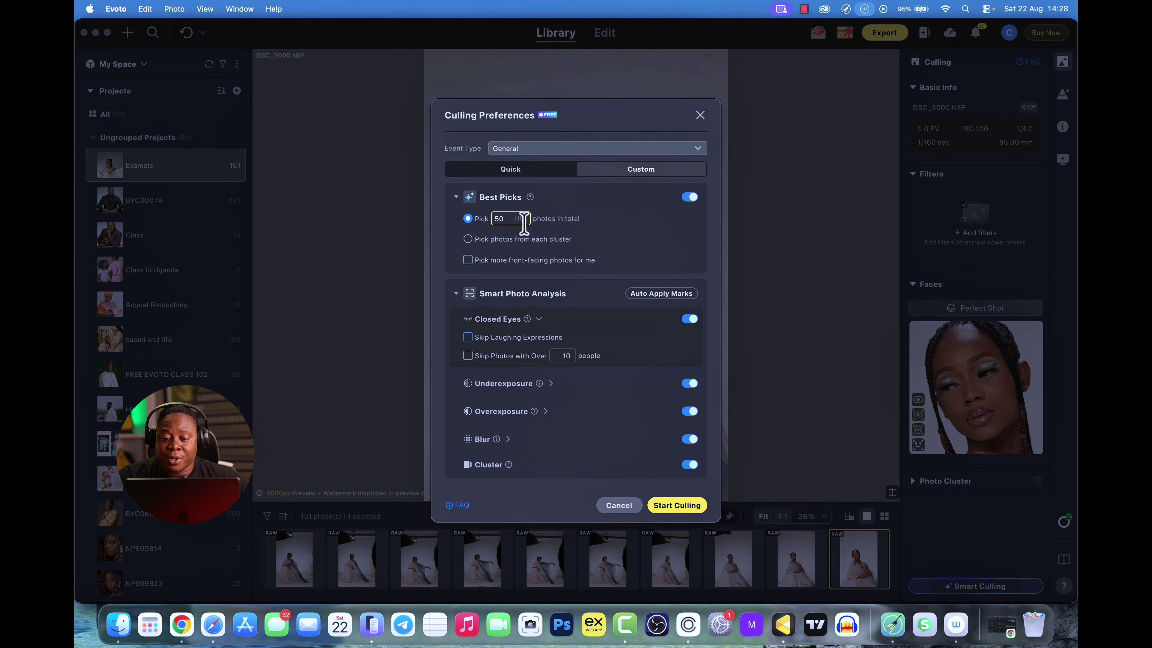
pyautogui.click(468, 239)
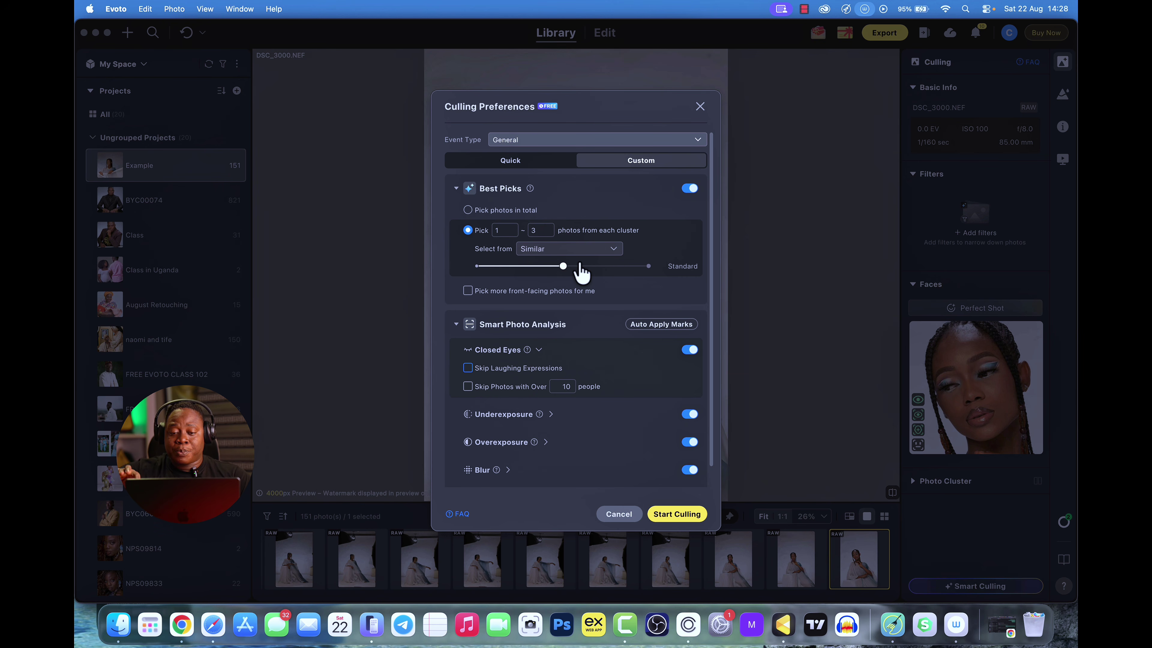
pyautogui.click(529, 209)
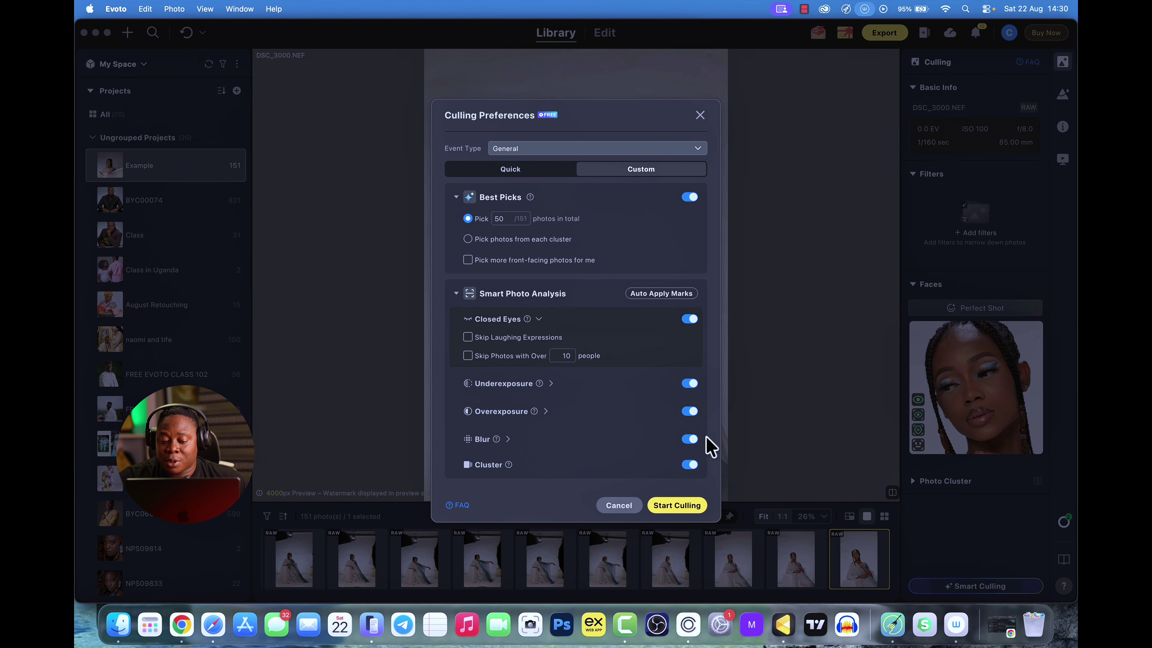
pyautogui.moveTo(506, 466)
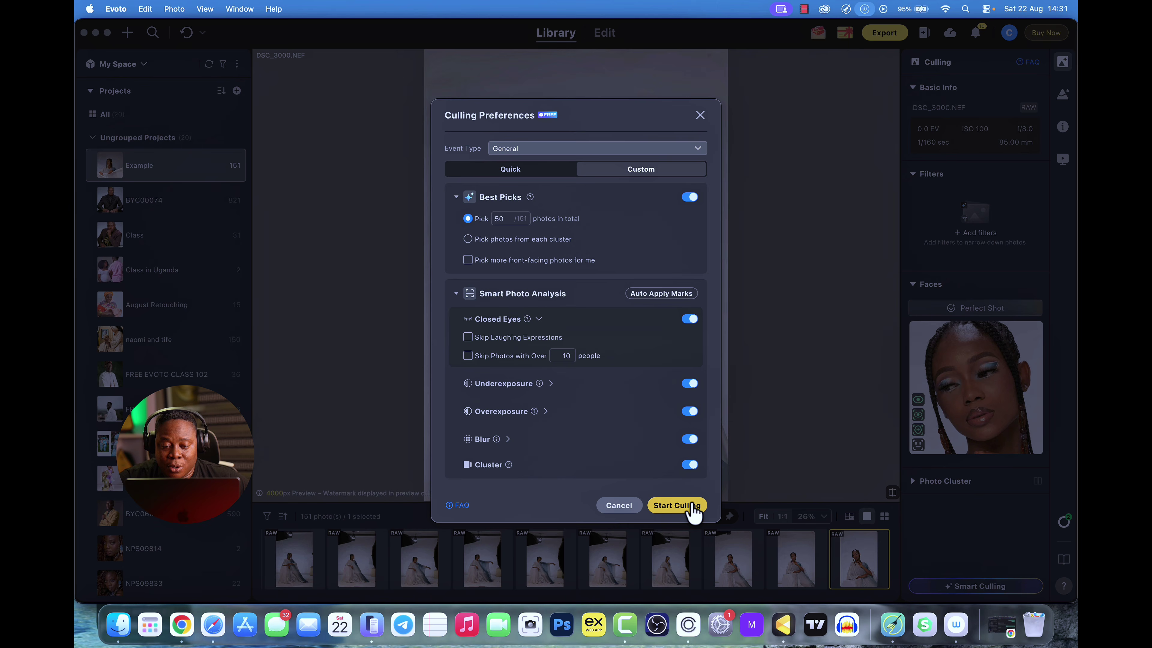
pyautogui.click(688, 505)
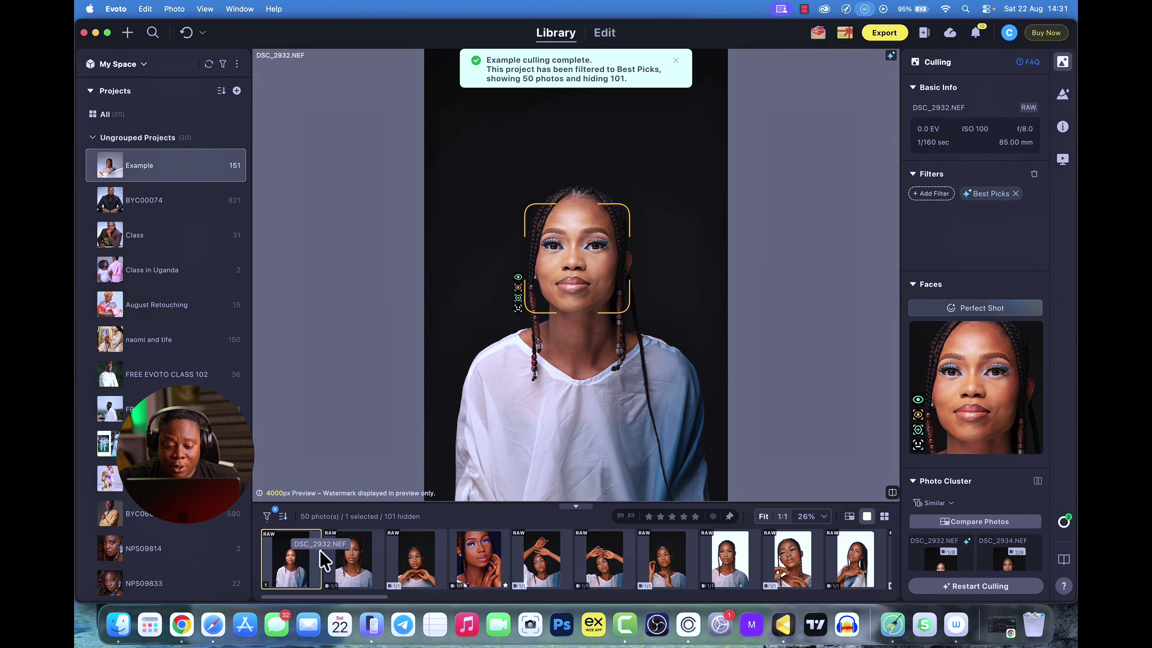
# Step: Review the culled best picks one by one through to the last photo
pyautogui.press('Right')
pyautogui.press('Right')
pyautogui.press('Right')
pyautogui.press('Right')
pyautogui.press('Right')
pyautogui.press('Right')
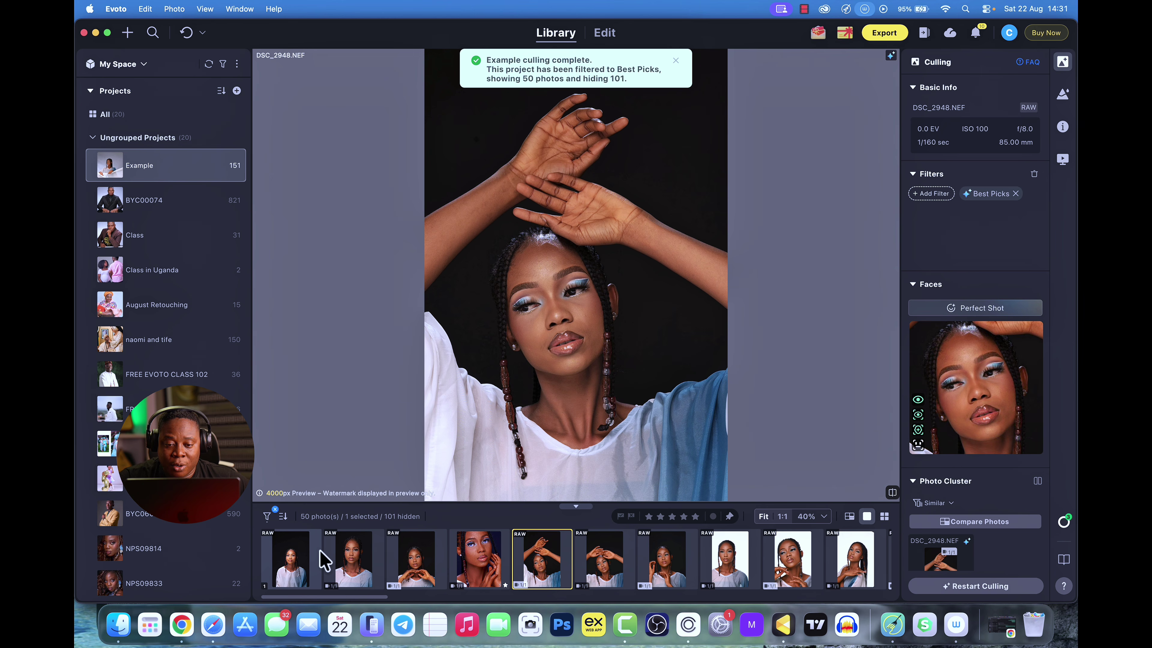
pyautogui.press('Right')
pyautogui.press('Right')
pyautogui.press('Right')
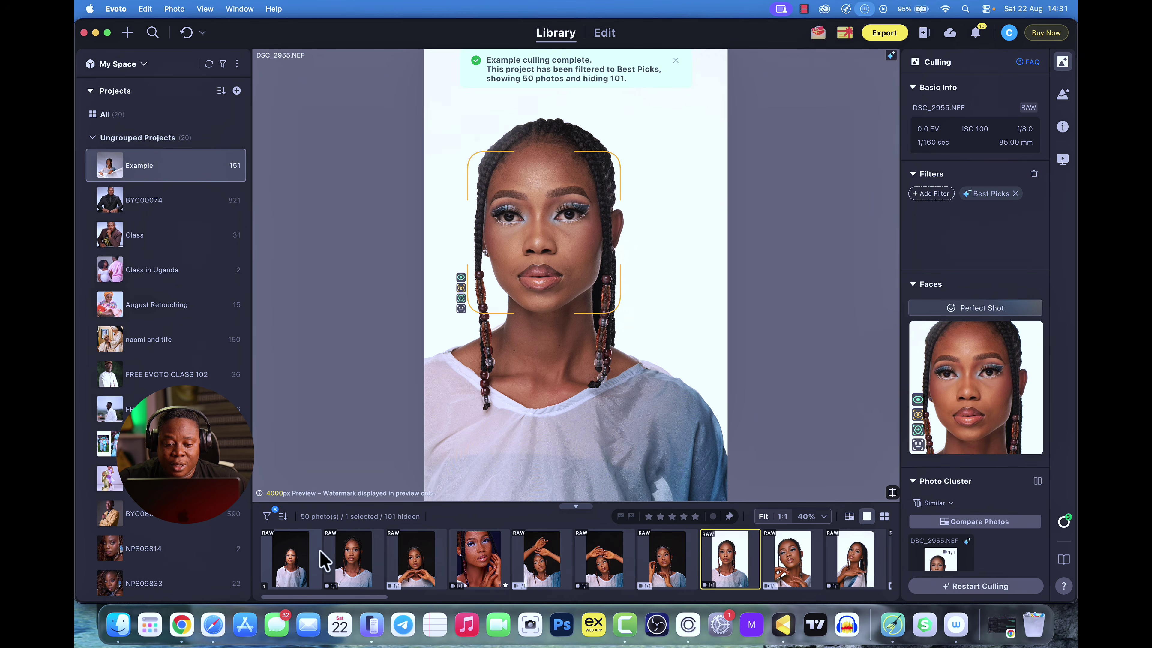
pyautogui.press('Right')
pyautogui.press('Right')
pyautogui.press('Right')
pyautogui.press('Right')
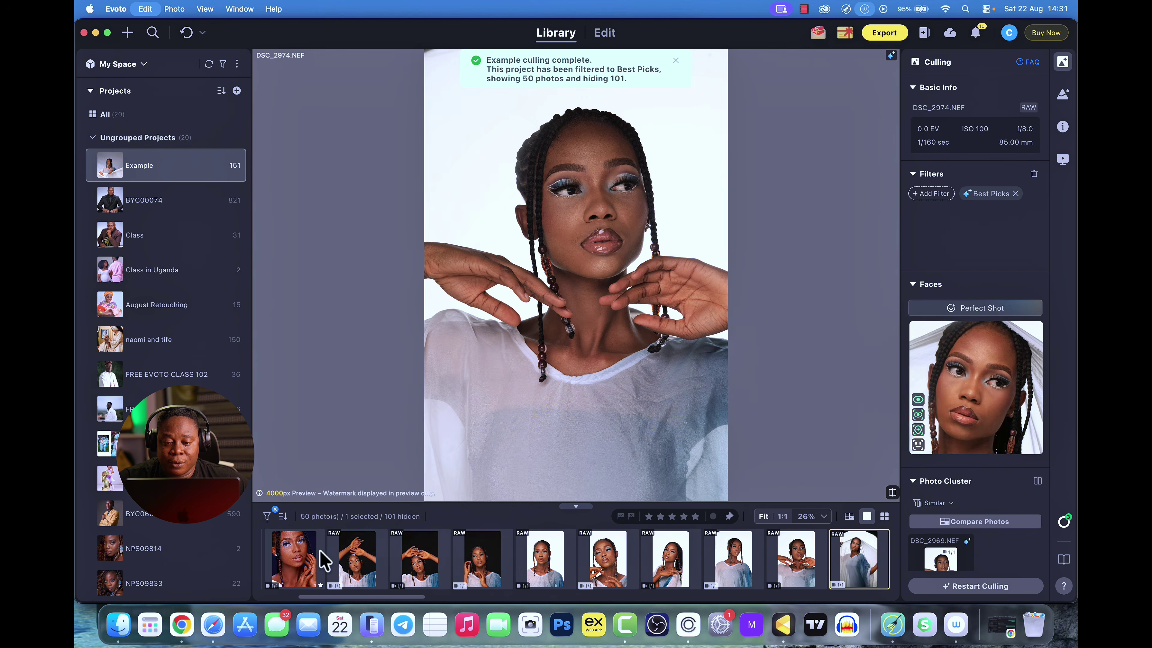
pyautogui.press('Right')
pyautogui.press('Right')
pyautogui.press('Right')
pyautogui.press('Right')
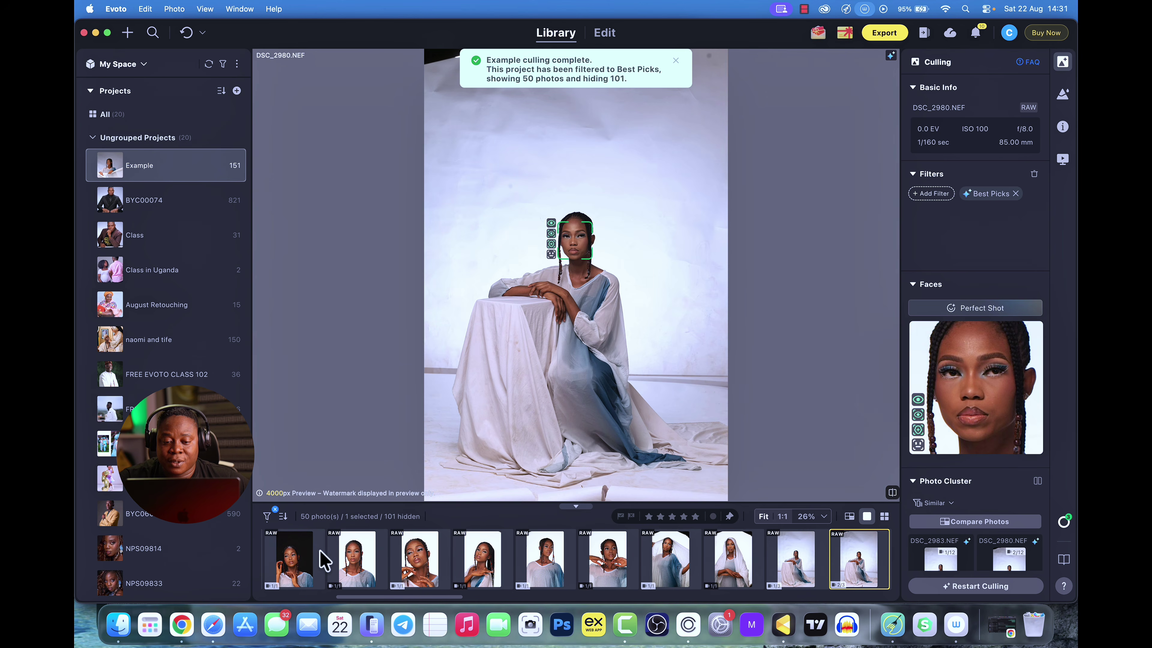
pyautogui.press('Right')
pyautogui.press('Right')
pyautogui.press('Right')
pyautogui.press('Right')
pyautogui.press('Right')
pyautogui.press('Right')
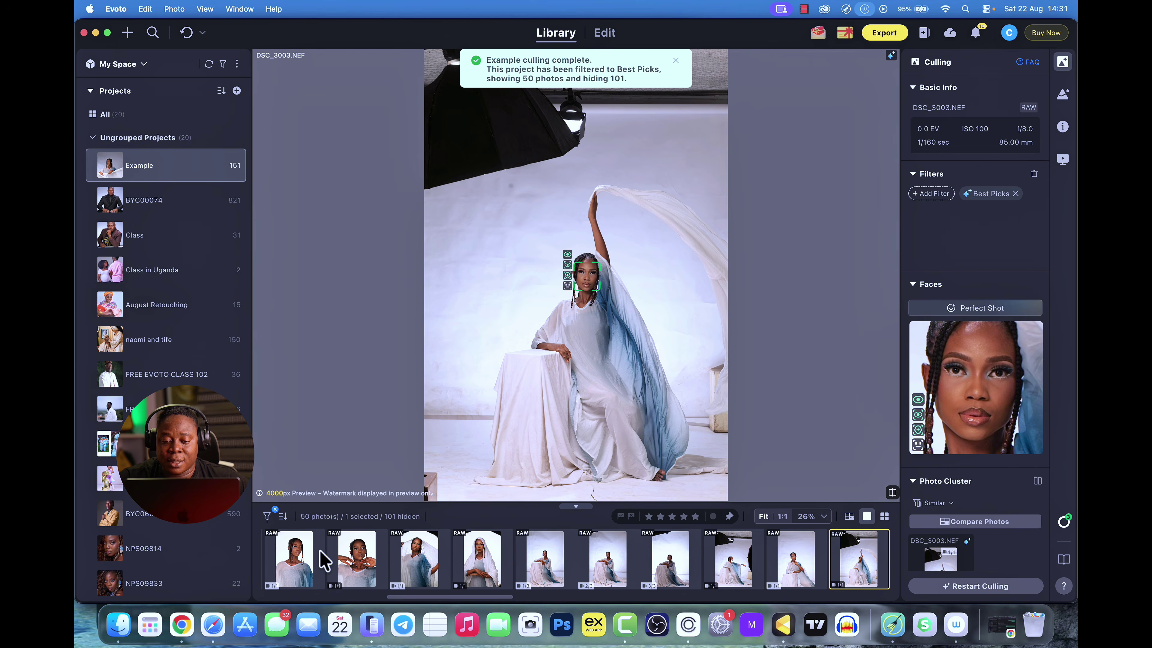
pyautogui.press('Right')
pyautogui.press('Right')
pyautogui.press('Right')
pyautogui.press('Right')
pyautogui.press('Right')
pyautogui.press('Right')
pyautogui.press('Right')
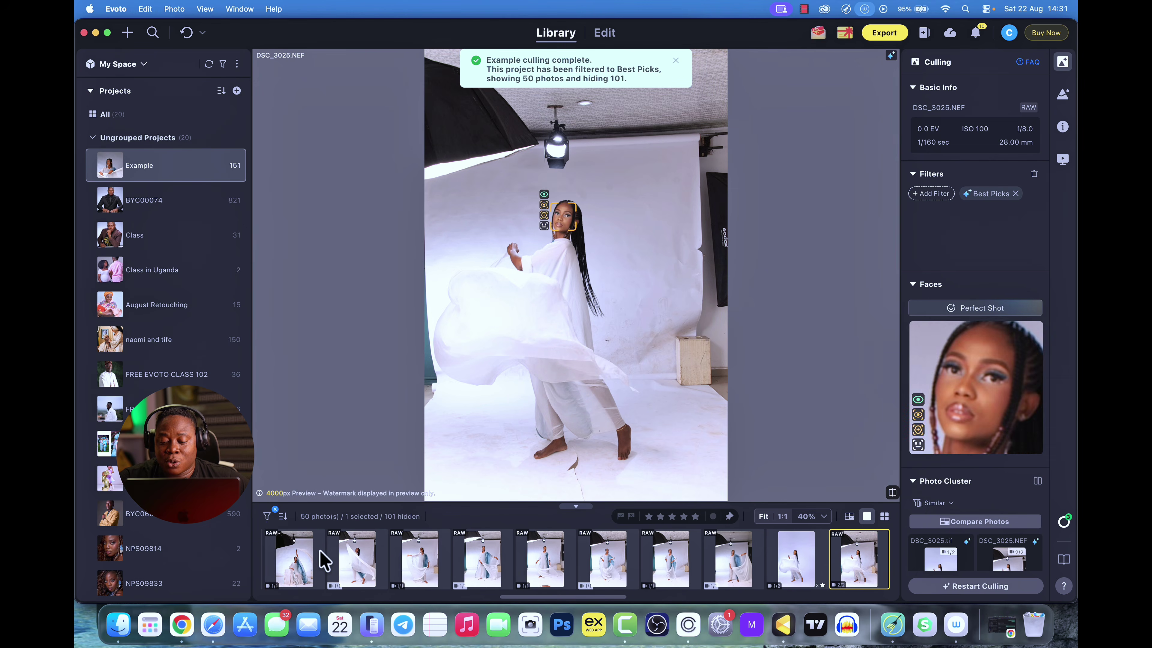
pyautogui.press('Right')
pyautogui.press('Right')
pyautogui.press('Right')
pyautogui.press('Right')
pyautogui.press('Right')
pyautogui.press('Right')
pyautogui.press('Right')
pyautogui.press('Right')
pyautogui.press('Right')
pyautogui.press('Right')
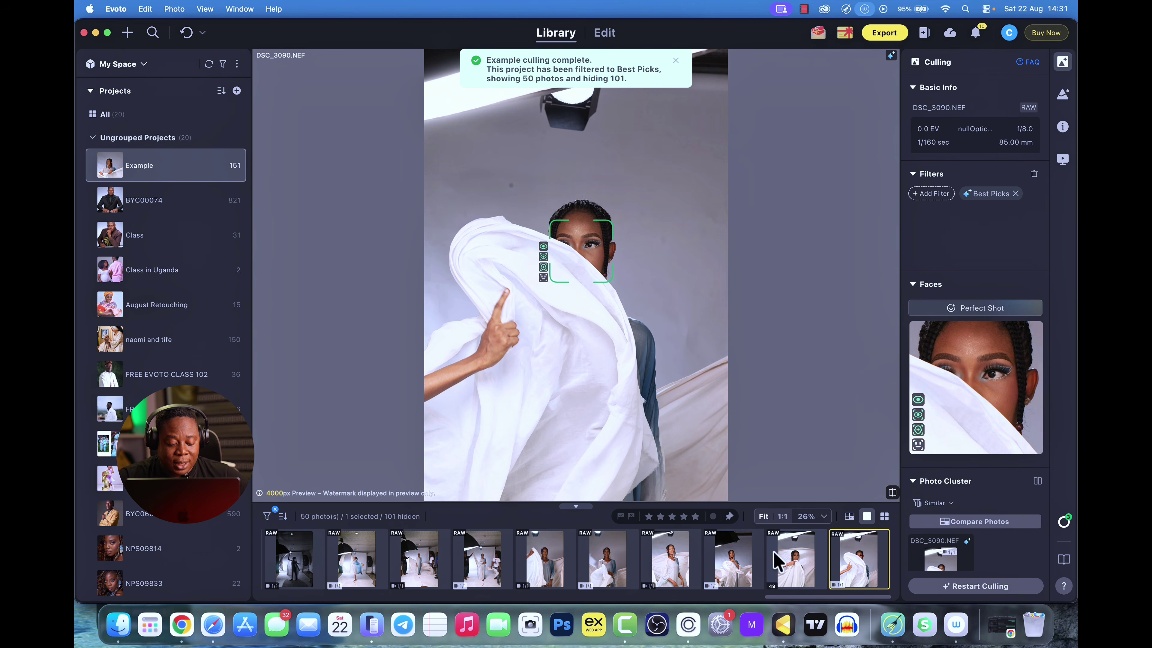
# Step: Select all the culled best picks and start a quick export with the JPEG (Web) preset
pyautogui.press('super+a')
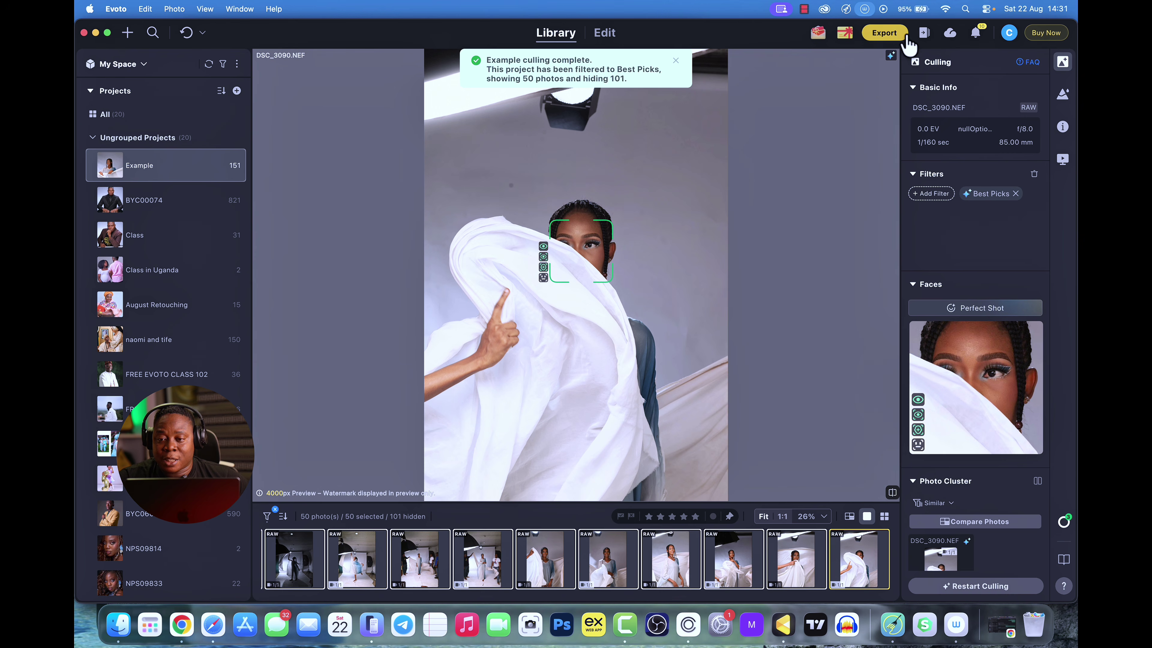
pyautogui.click(893, 34)
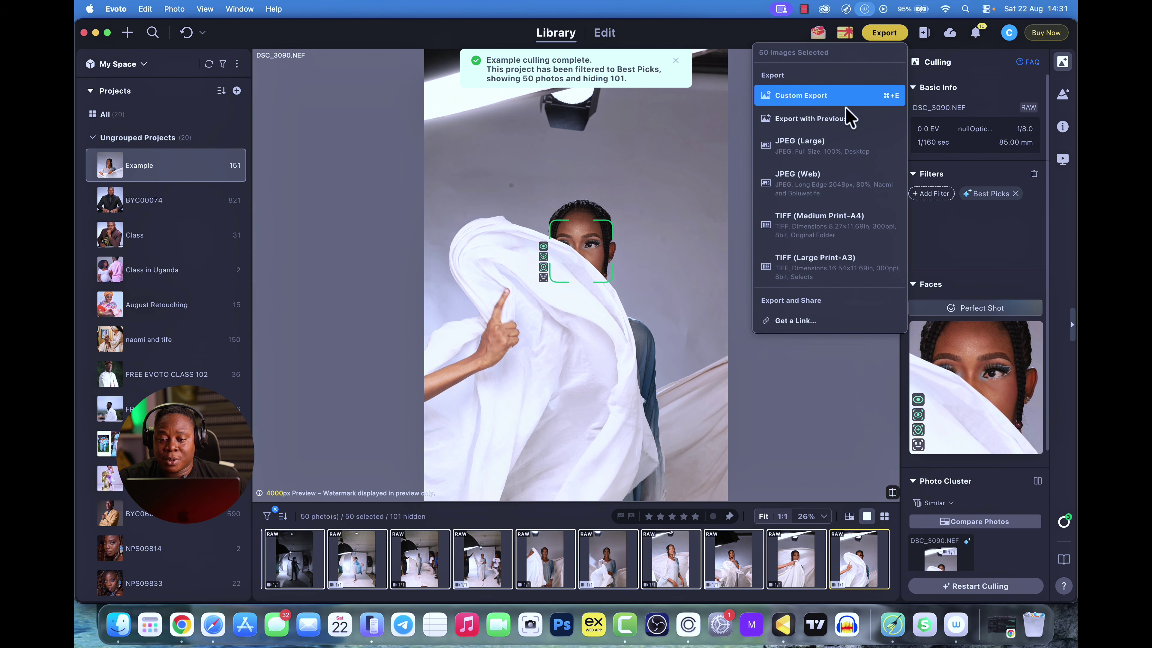
pyautogui.click(833, 184)
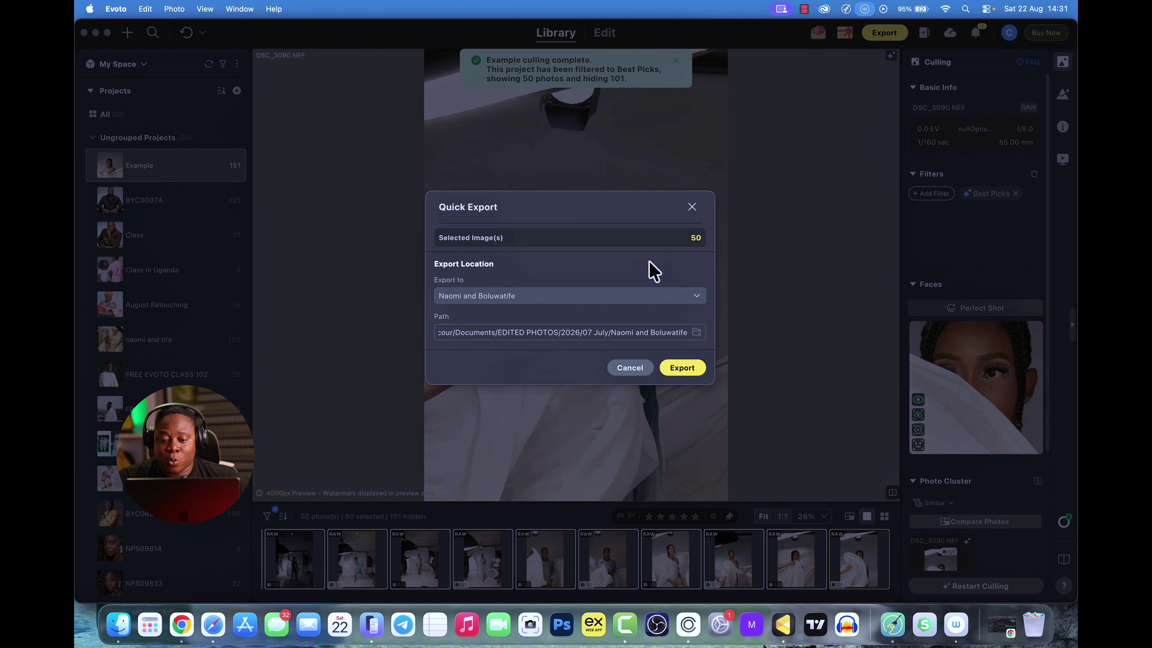
# Step: Set the export location to a new folder named Example on the Desktop
pyautogui.click(537, 300)
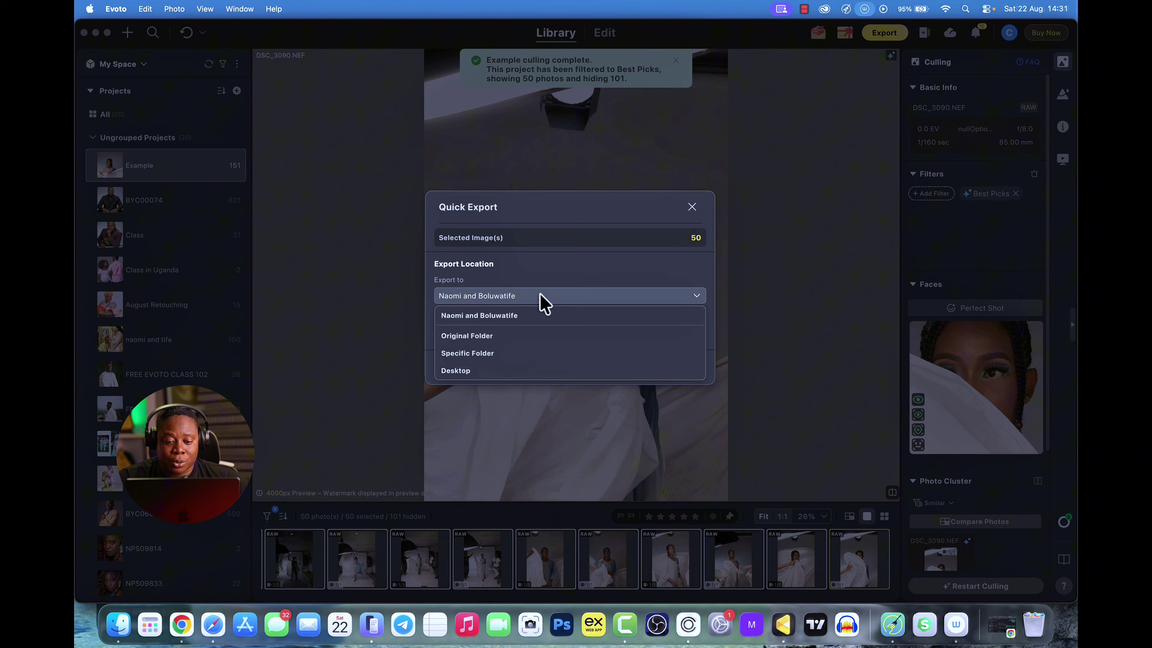
pyautogui.click(490, 370)
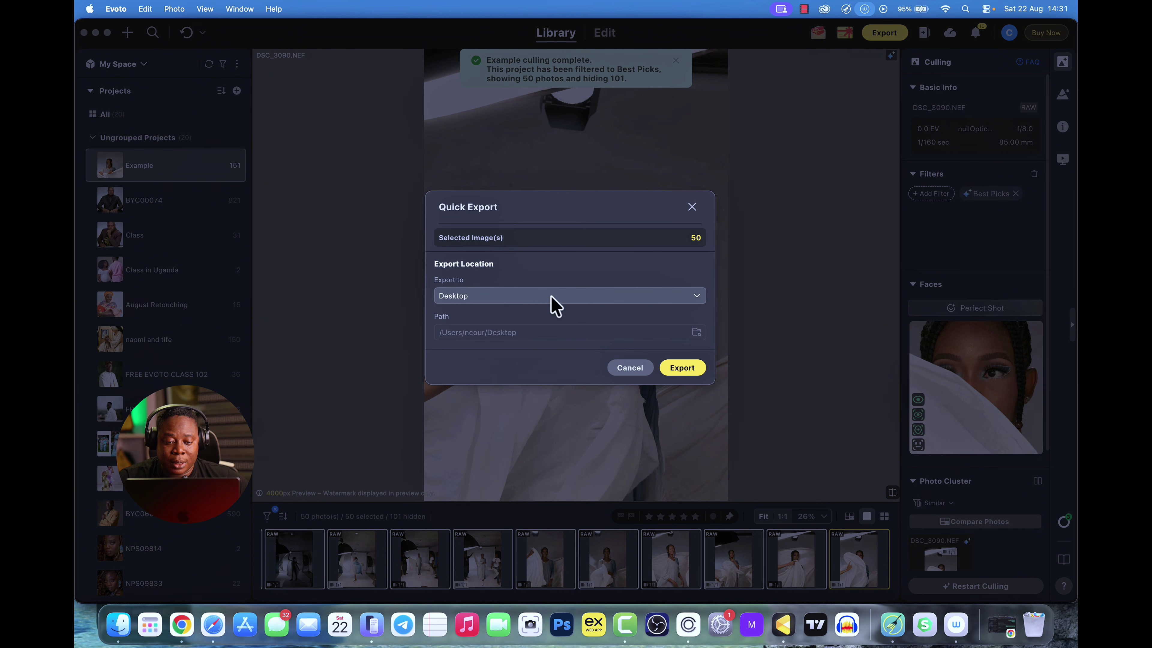
pyautogui.click(564, 300)
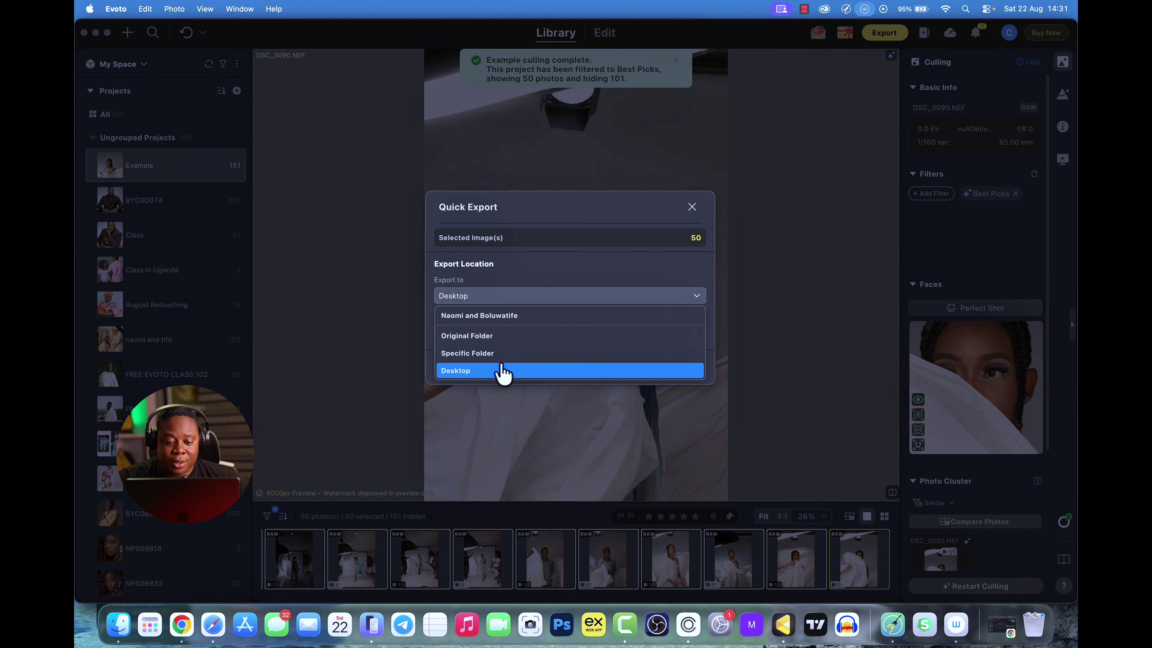
pyautogui.click(514, 354)
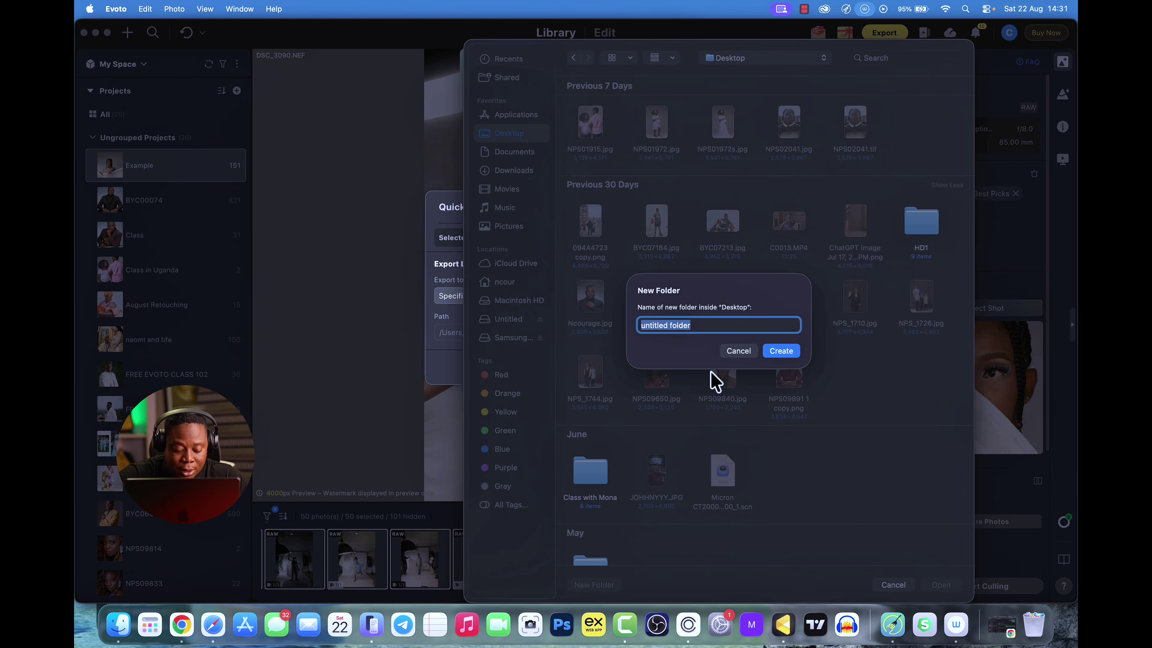
pyautogui.write('Example')
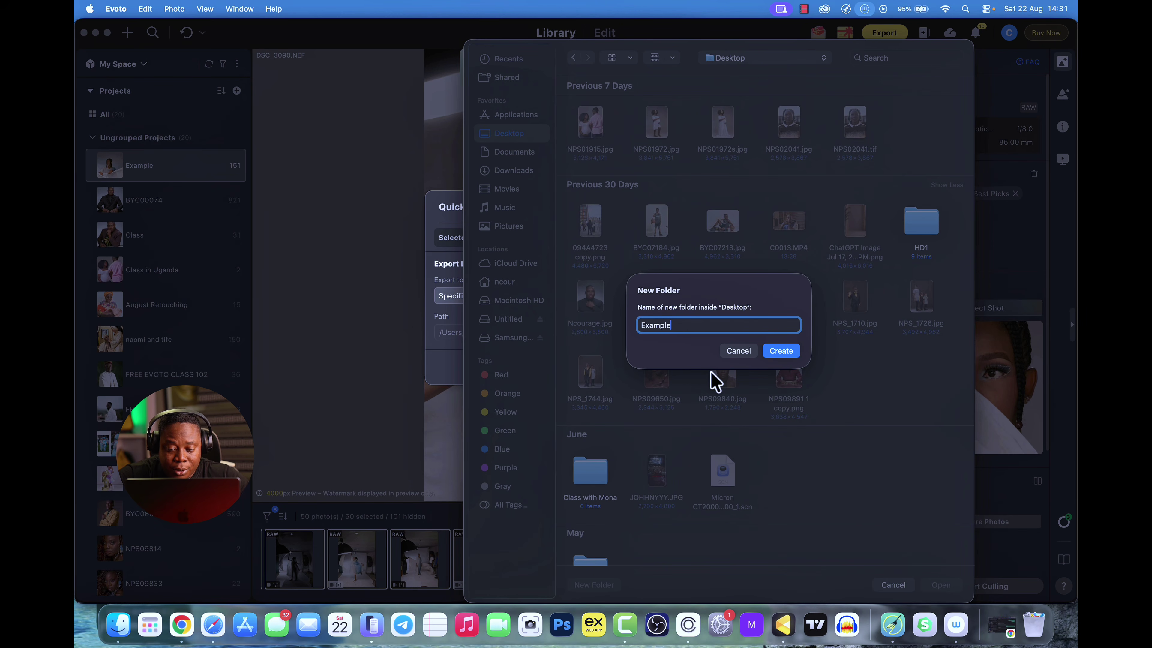
pyautogui.click(787, 353)
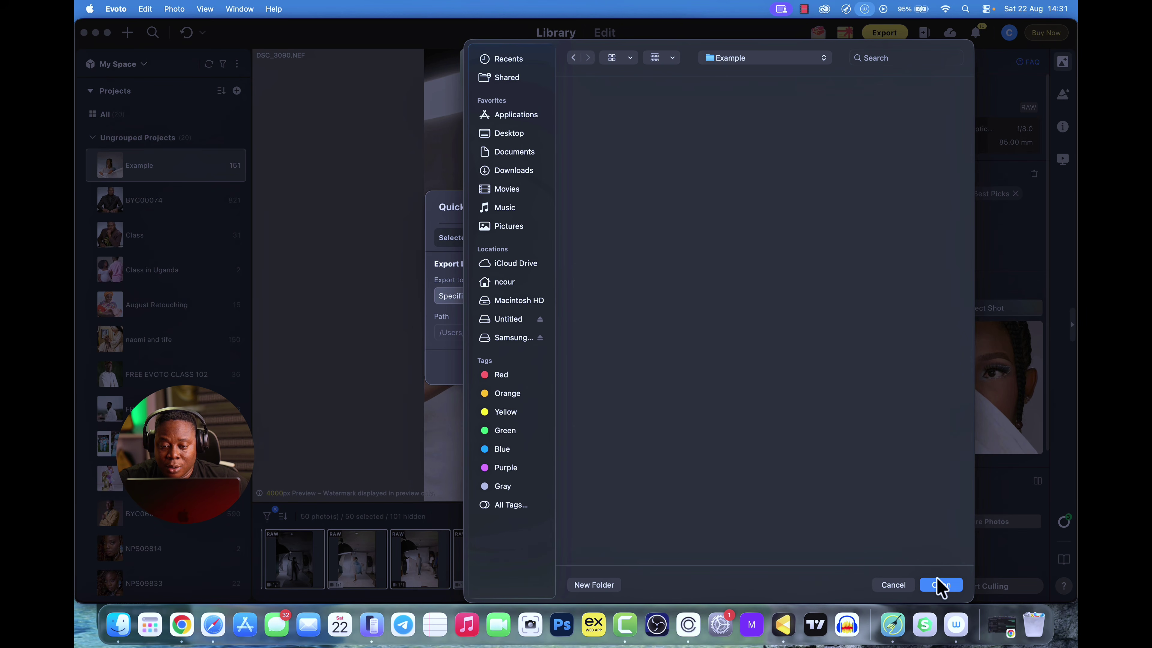
pyautogui.click(939, 585)
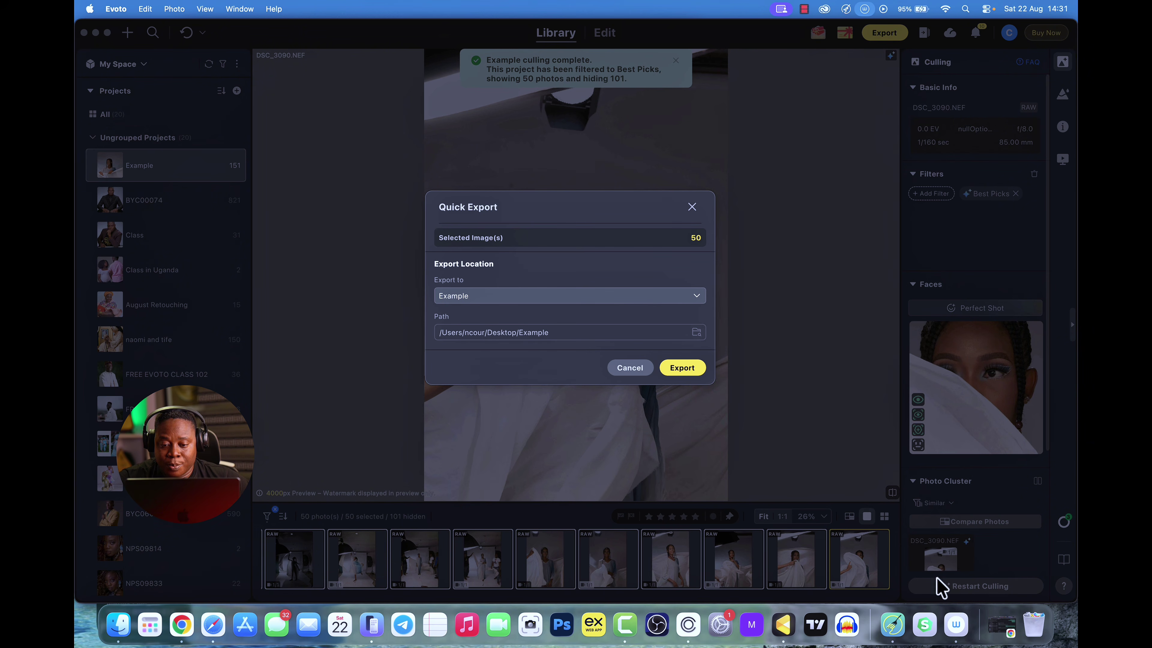
# Step: Leave the quick export without exporting and check the account's remaining credits
pyautogui.click(636, 367)
pyautogui.click(1009, 32)
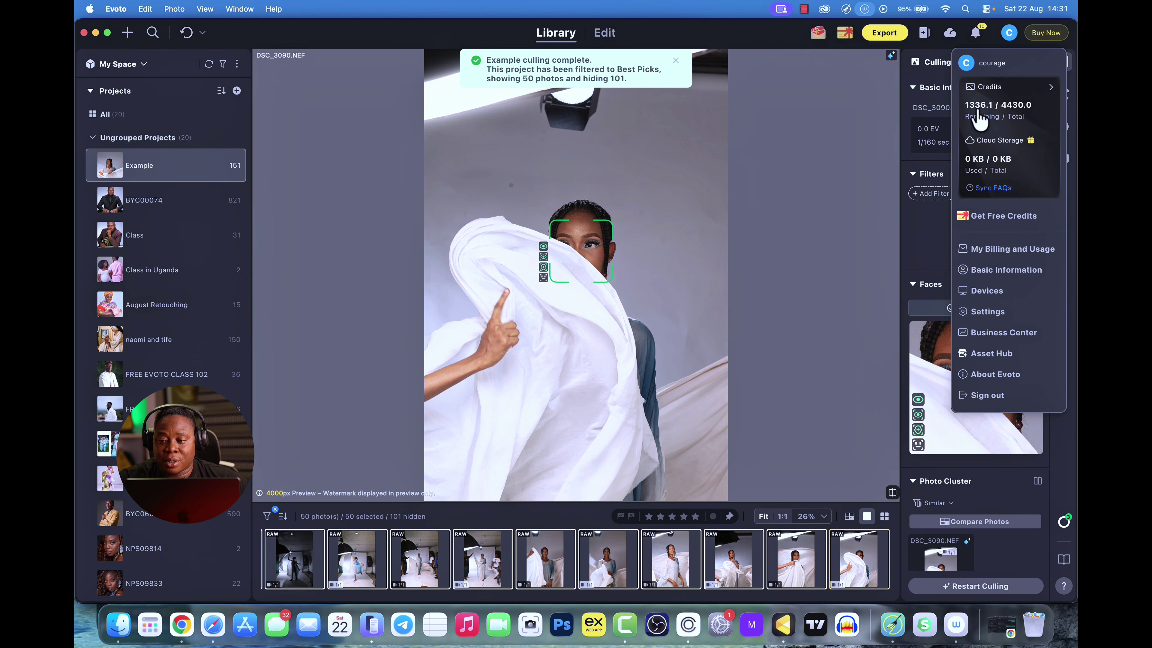
# Step: Export the selected best picks with the JPEG (Web) preset to the Example folder on the Desktop
pyautogui.click(884, 35)
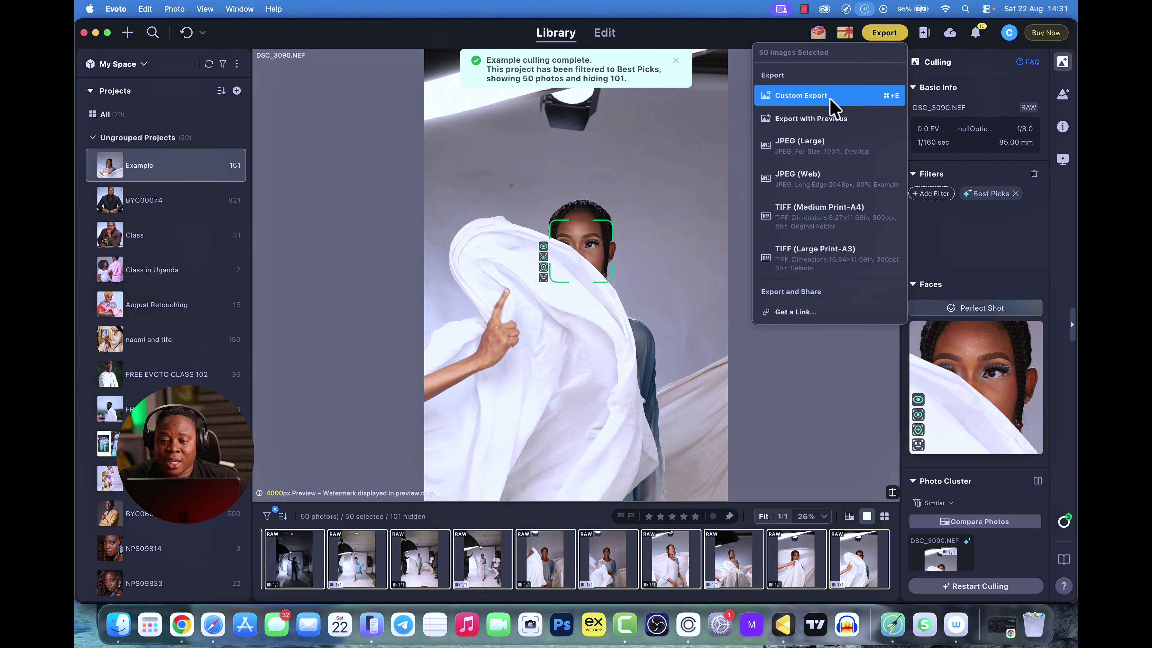
pyautogui.click(814, 187)
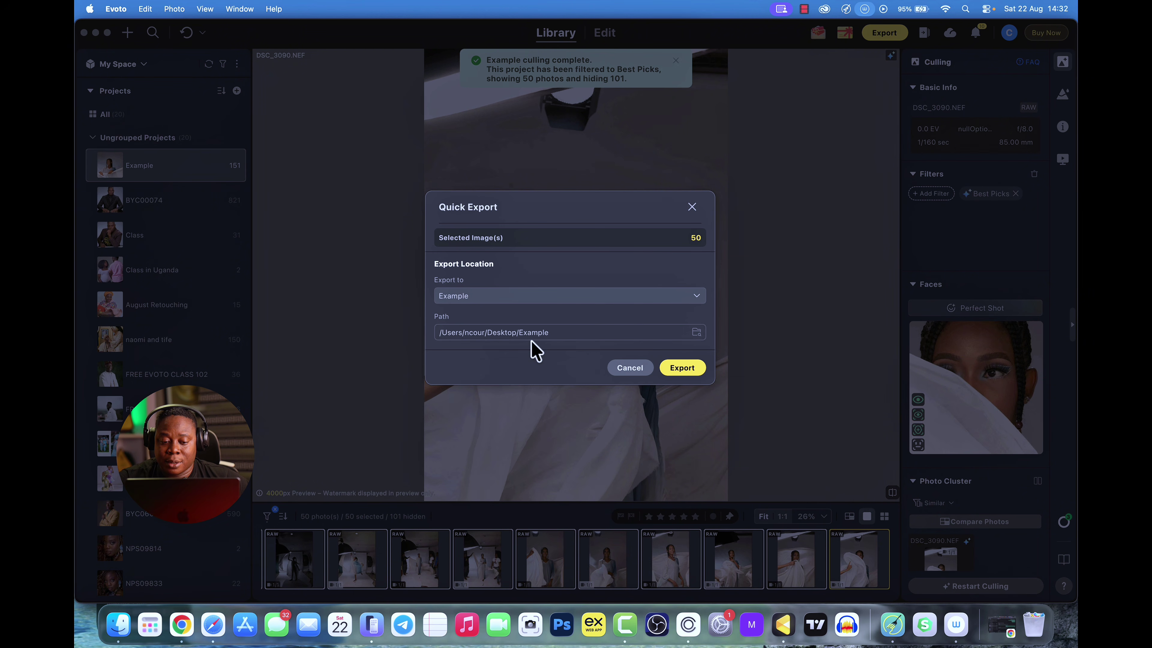
pyautogui.click(682, 367)
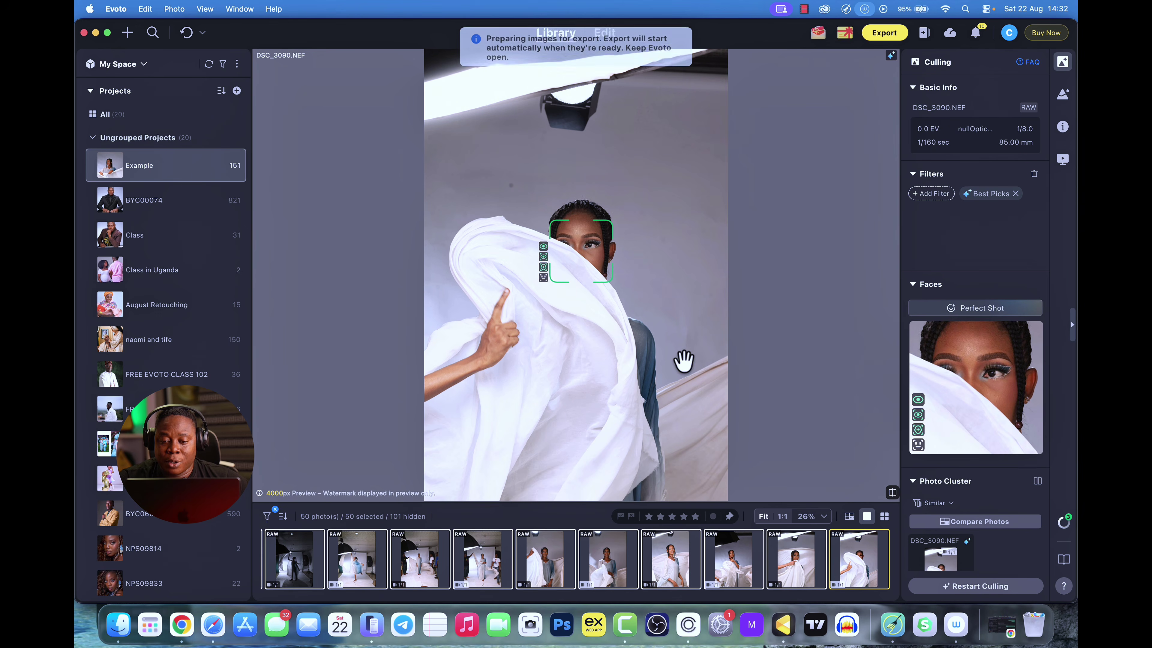
# Step: Check the completed exports in the export list, then compare the account's credits after the export
pyautogui.click(924, 34)
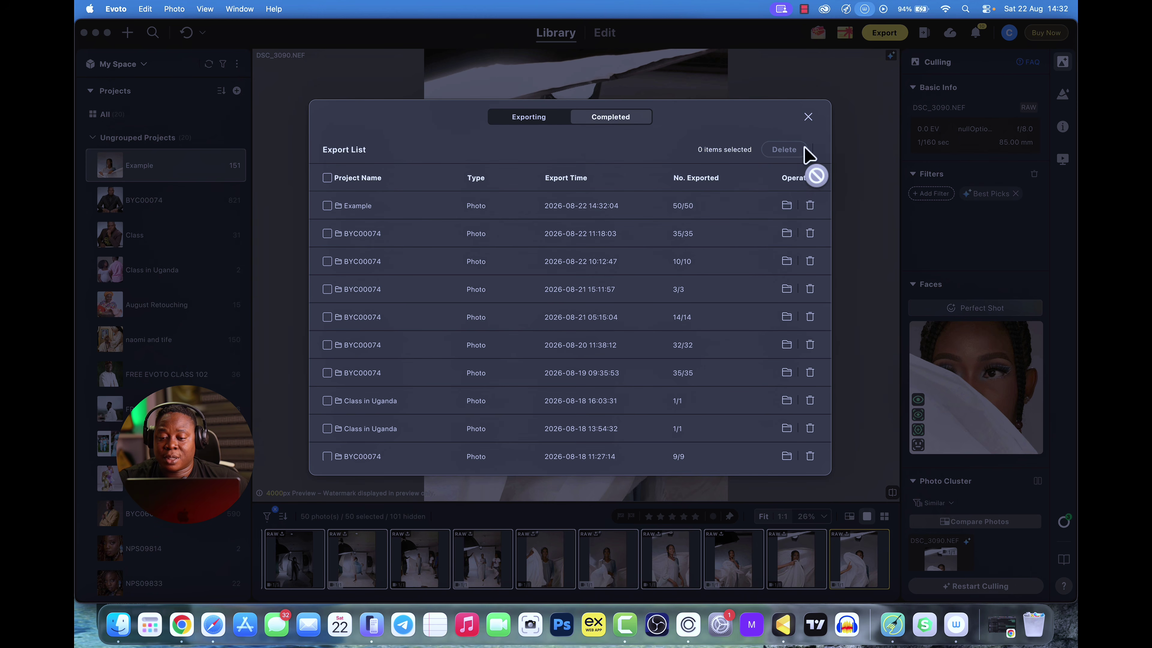
pyautogui.click(808, 116)
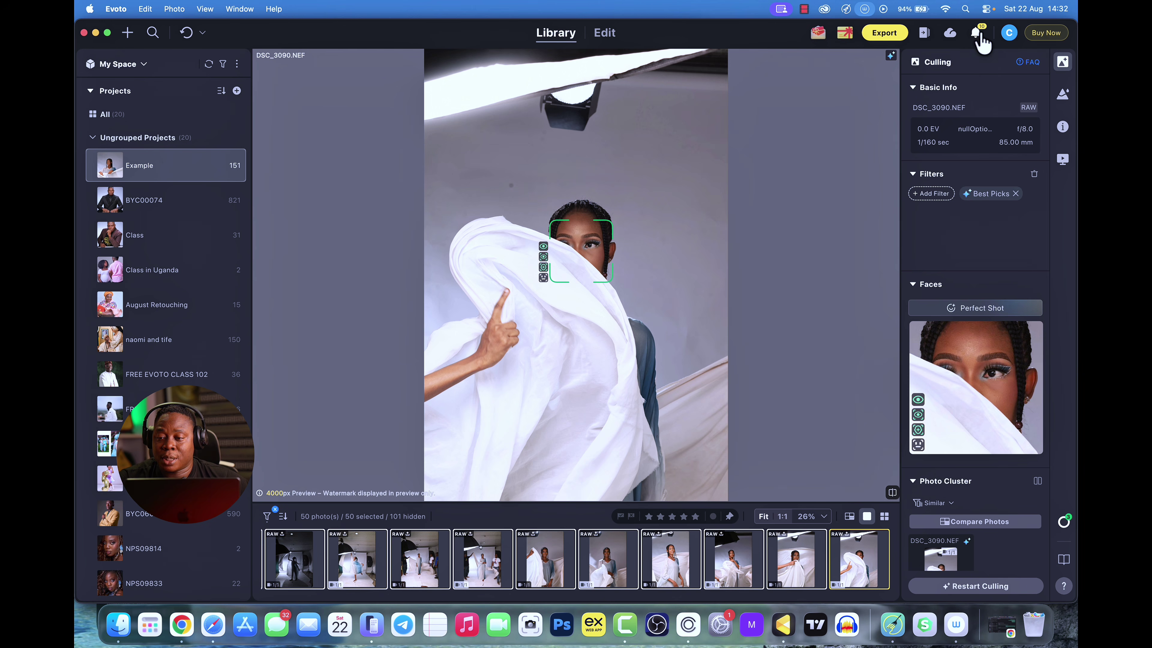
pyautogui.click(1008, 32)
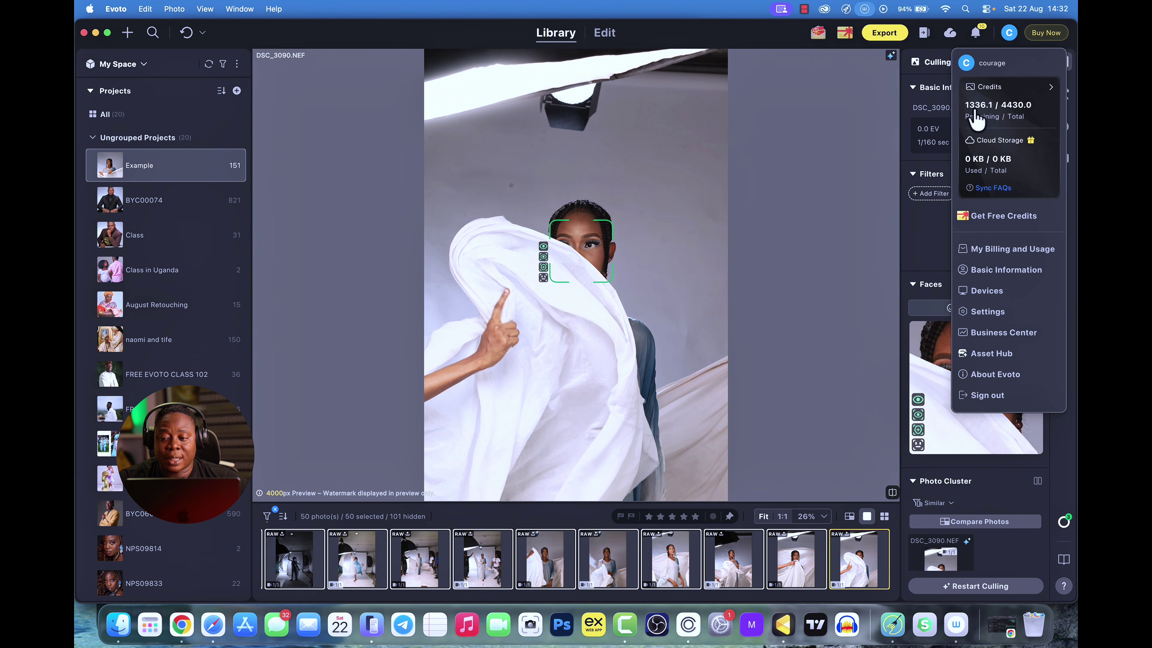
pyautogui.click(806, 309)
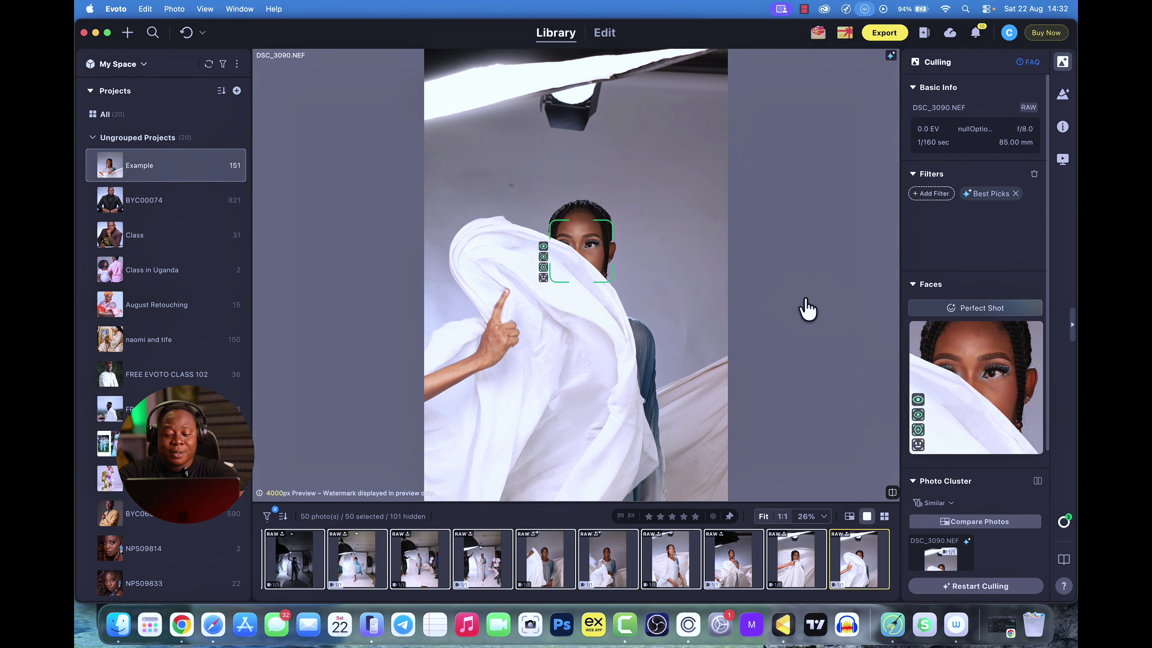
# Step: Show the photo DSC_3083.NEF and switch to the Edit view with all picks still selected
pyautogui.click(791, 557)
pyautogui.click(678, 571)
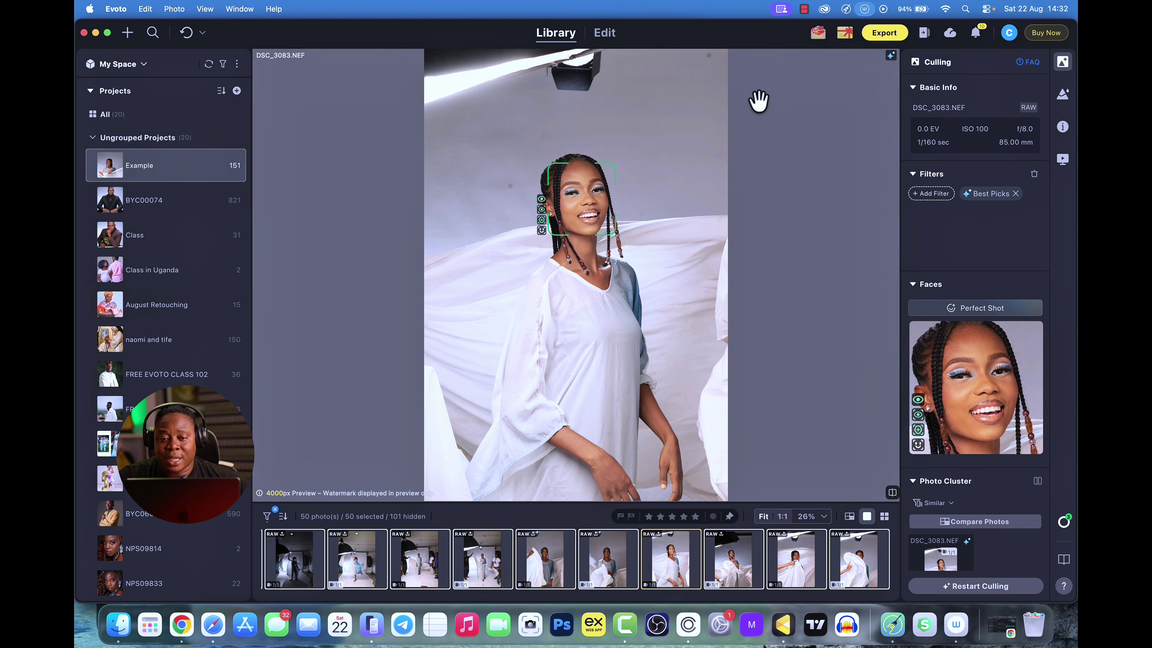
pyautogui.click(604, 32)
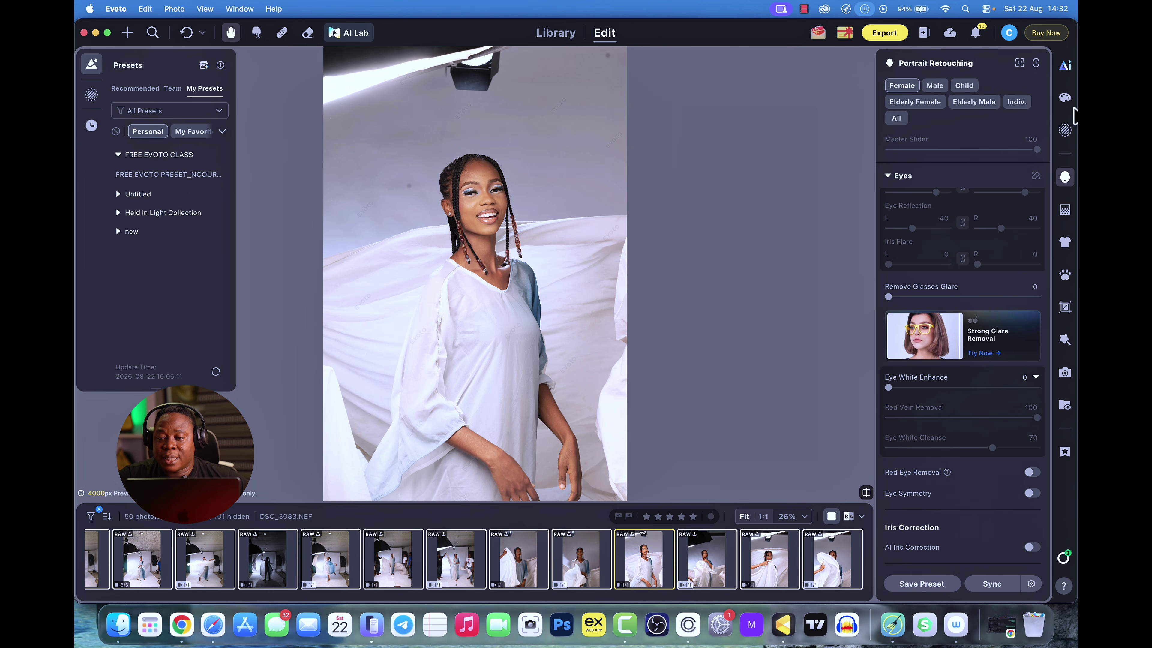
# Step: Look over the Color Adjustments and Masking tools, finishing in Color Adjustments
pyautogui.click(1066, 100)
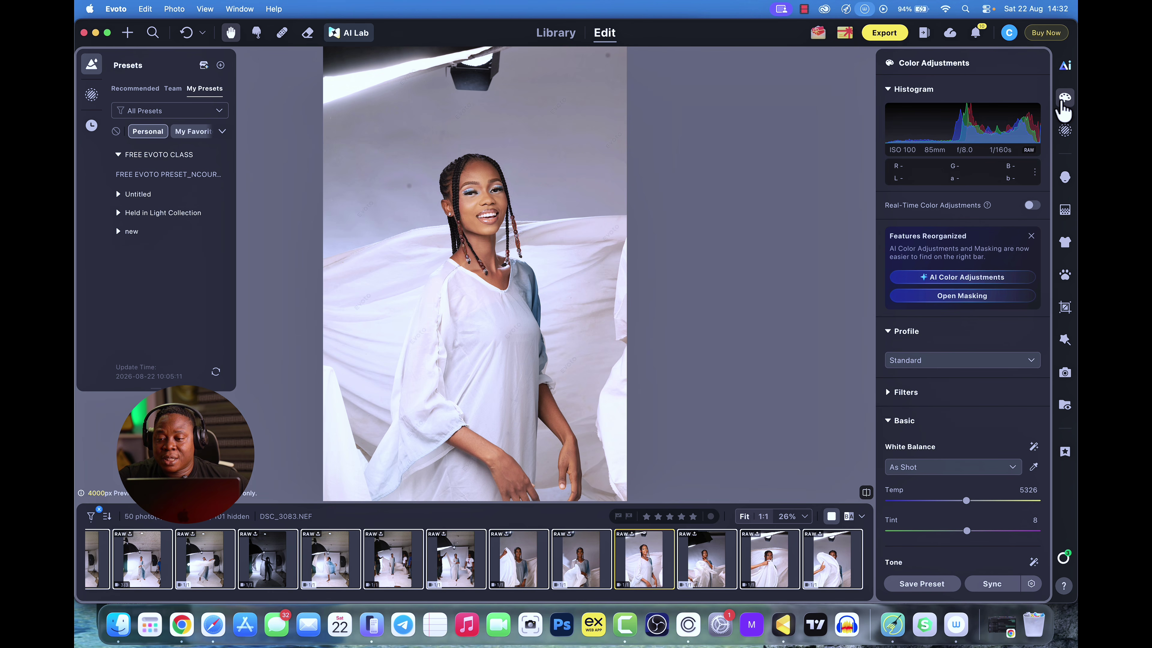
pyautogui.click(1065, 130)
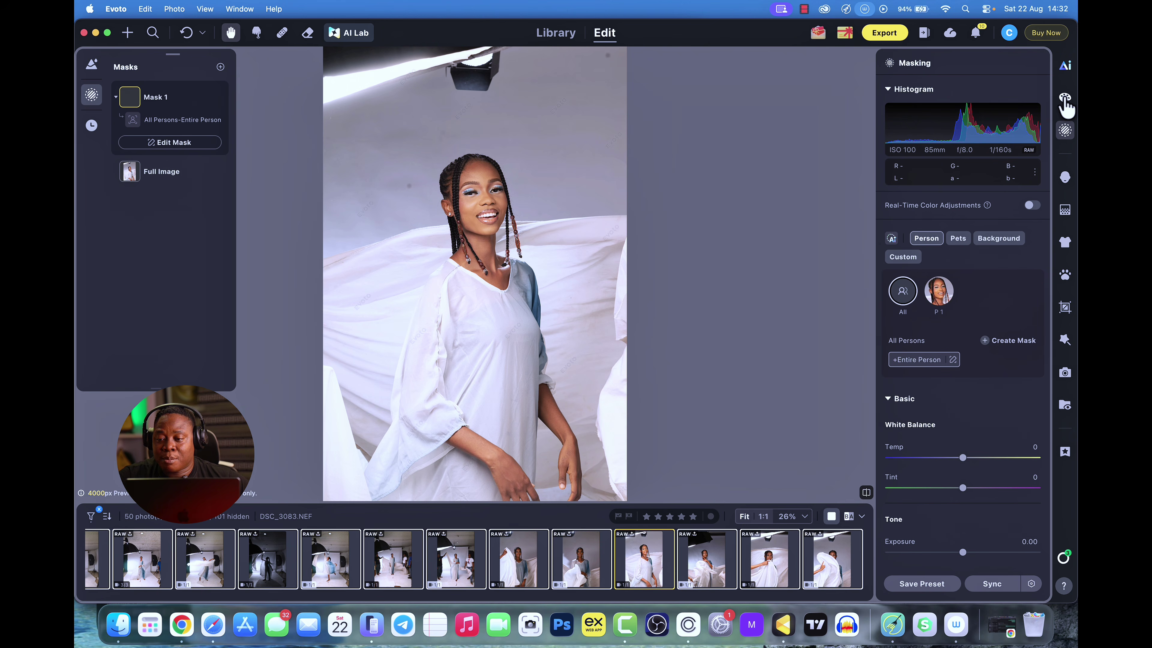
pyautogui.click(1065, 99)
pyautogui.click(1064, 131)
pyautogui.click(1065, 98)
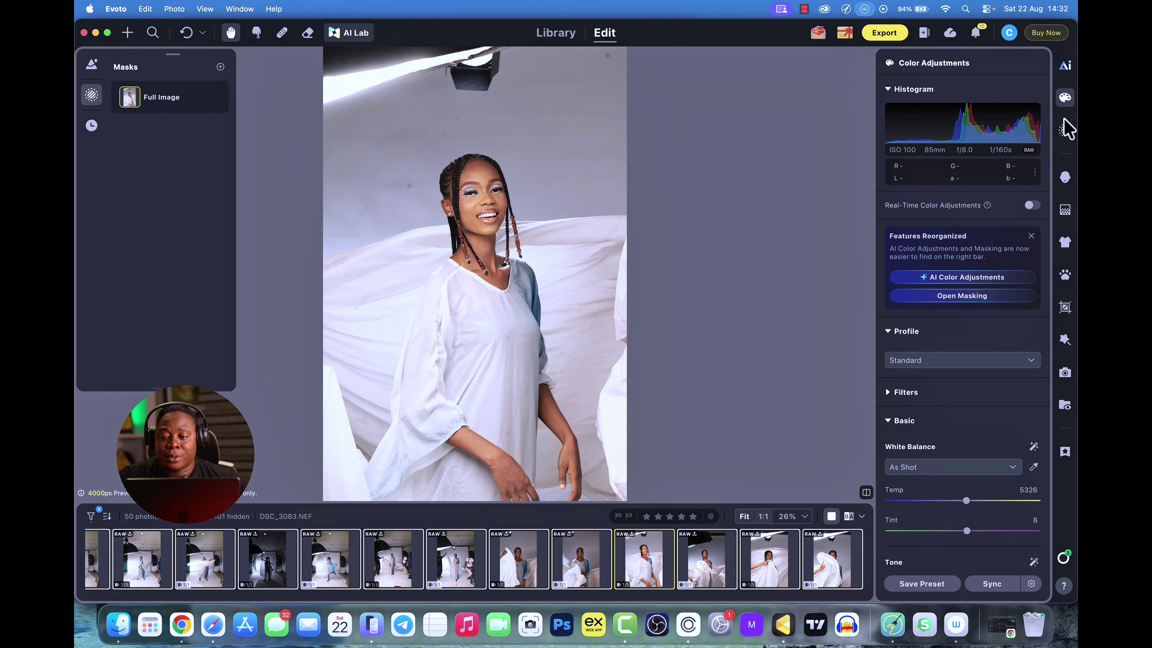
# Step: Show the first photo, DSC_2932.NEF, and set its white balance to Temp 4450 and Tint 21
pyautogui.scroll(-5, 951, 409)
pyautogui.hscroll(10, 712, 557)
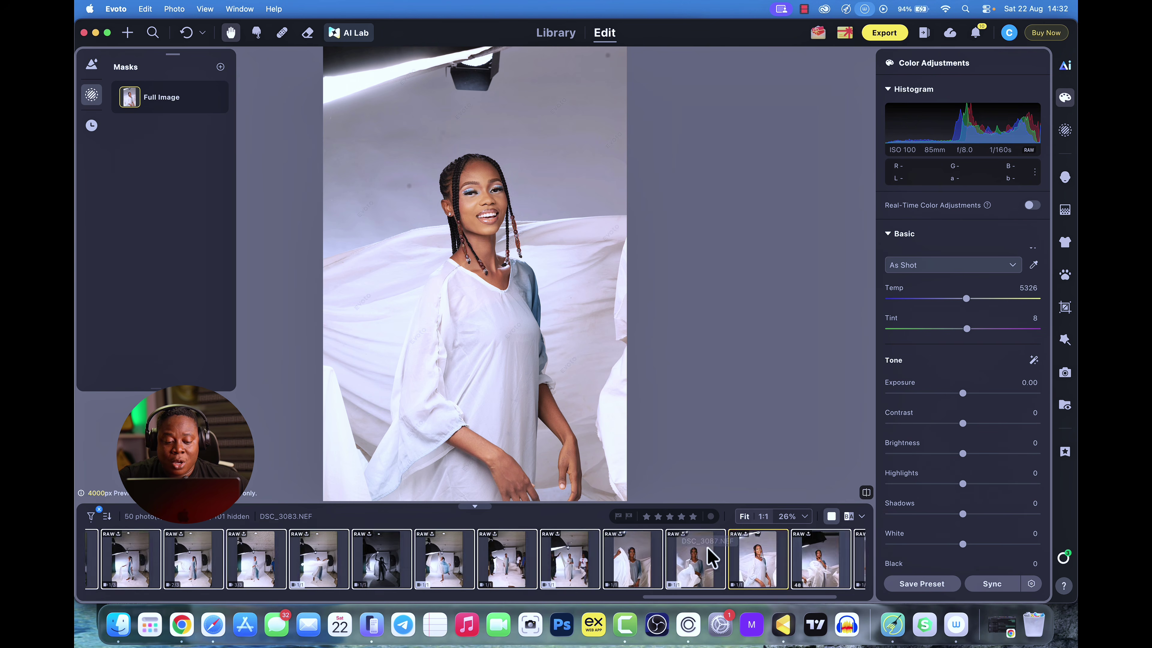
pyautogui.hscroll(-10, 712, 557)
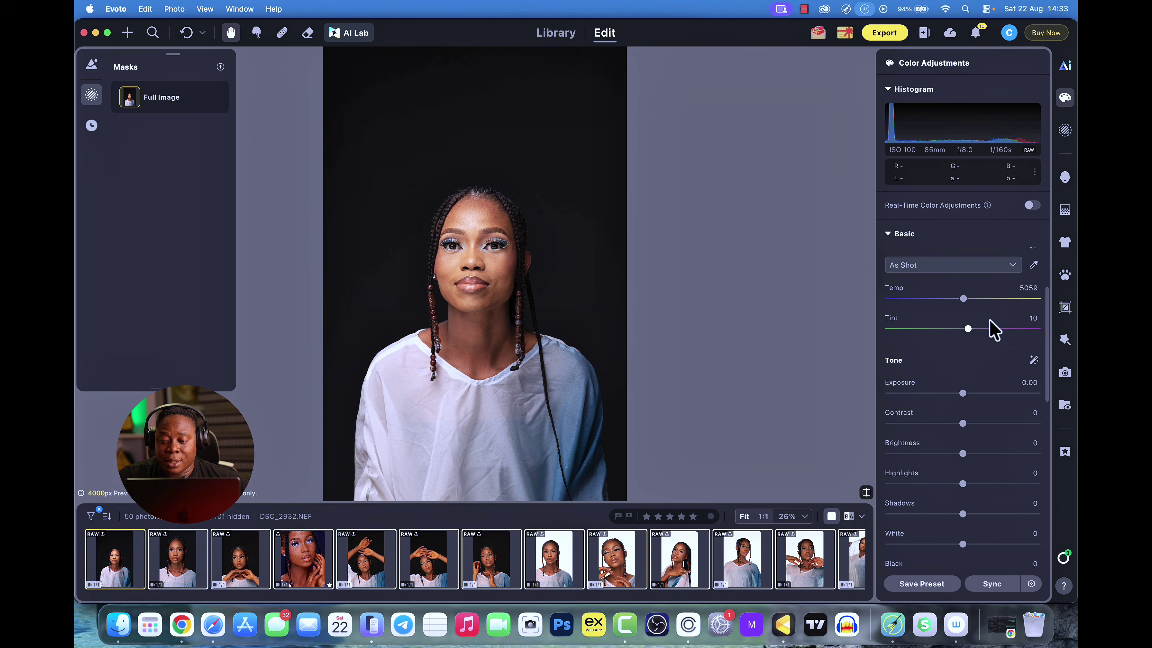
pyautogui.scroll(-3, 991, 354)
pyautogui.scroll(3, 967, 268)
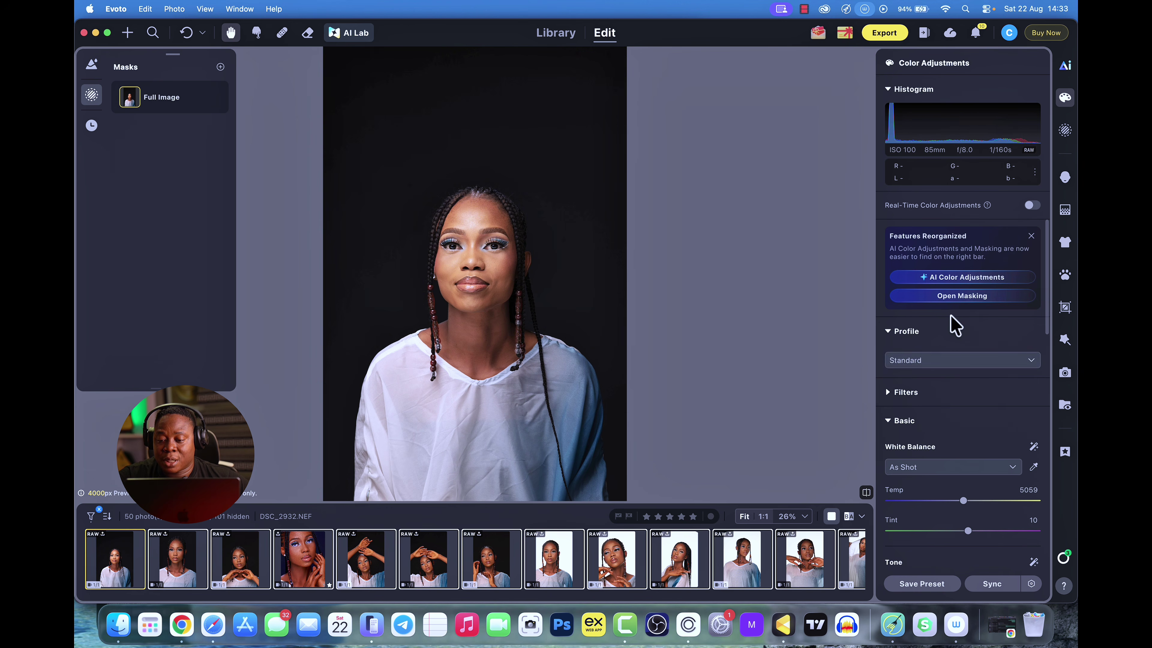
pyautogui.moveTo(963, 394); pyautogui.dragTo(950, 394)
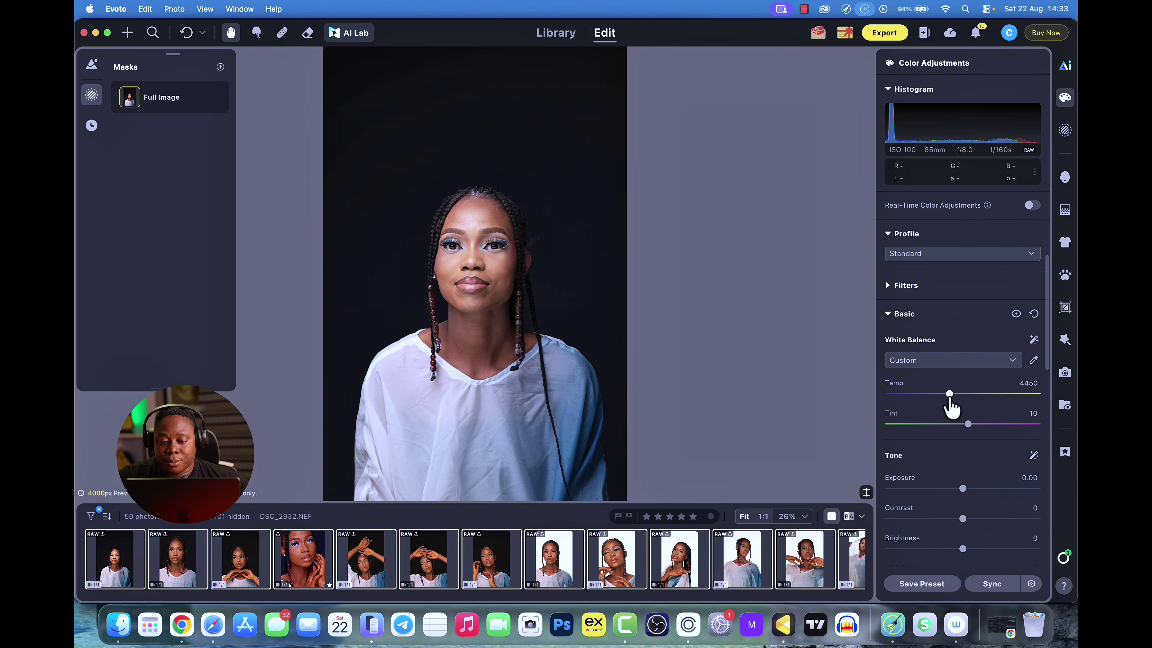
# Step: Set the photo's Exposure to 0.05, Highlights to -21, Shadows to about 5 and Saturation to 21
pyautogui.scroll(-6, 953, 408)
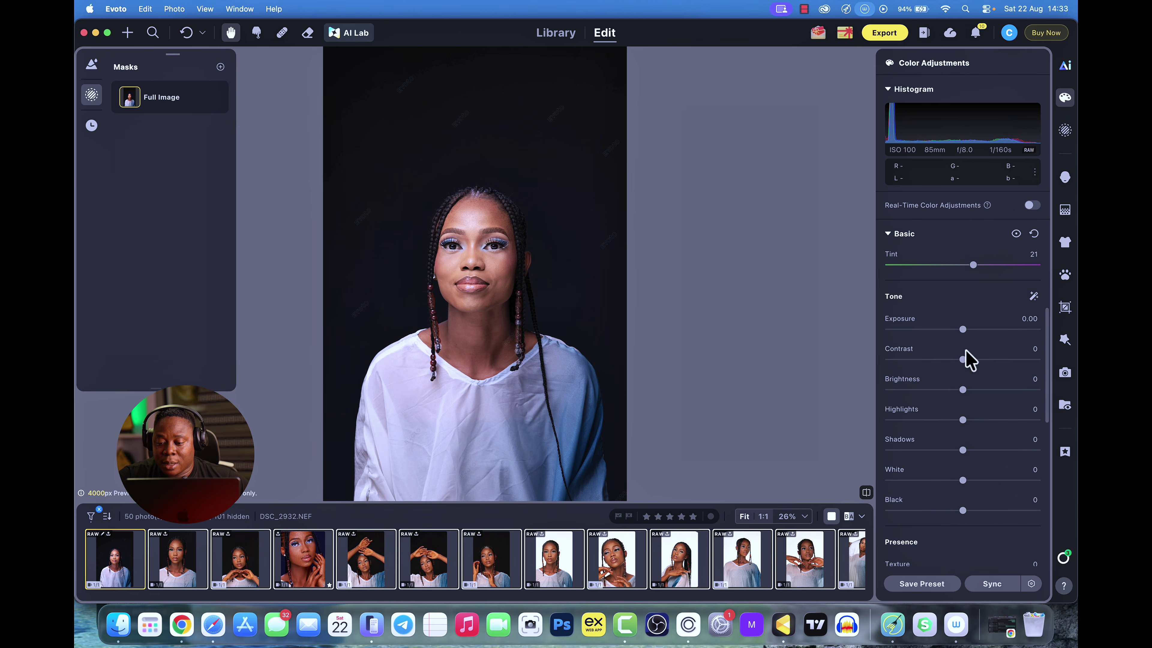
pyautogui.moveTo(963, 419); pyautogui.dragTo(947, 421)
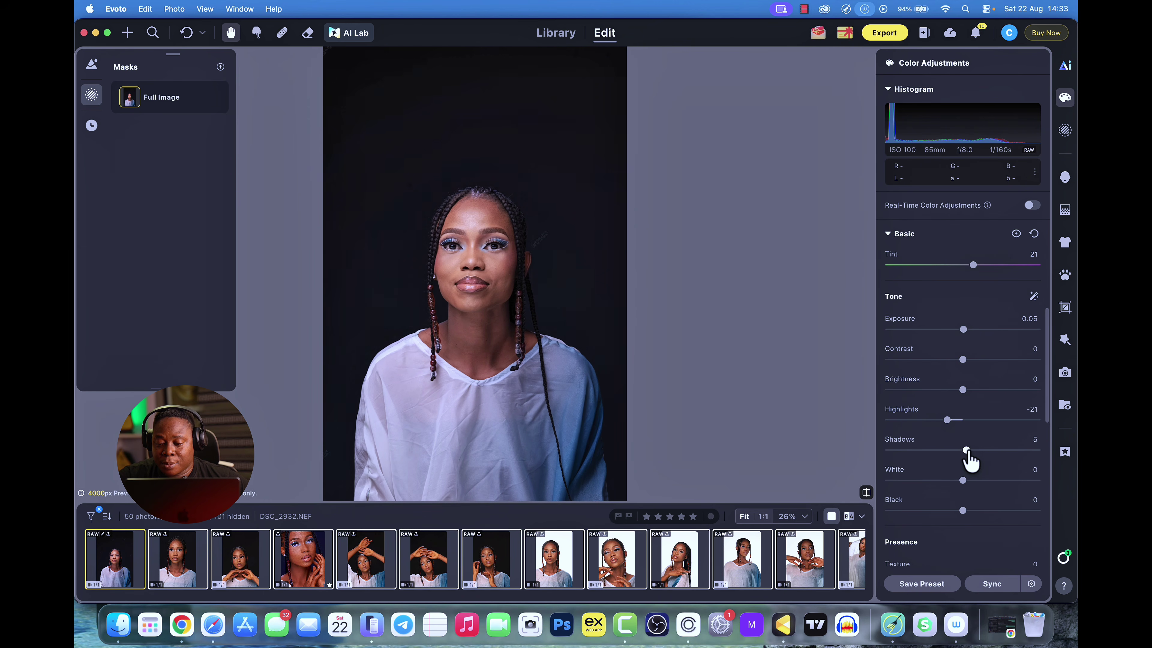
pyautogui.scroll(-9, 974, 460)
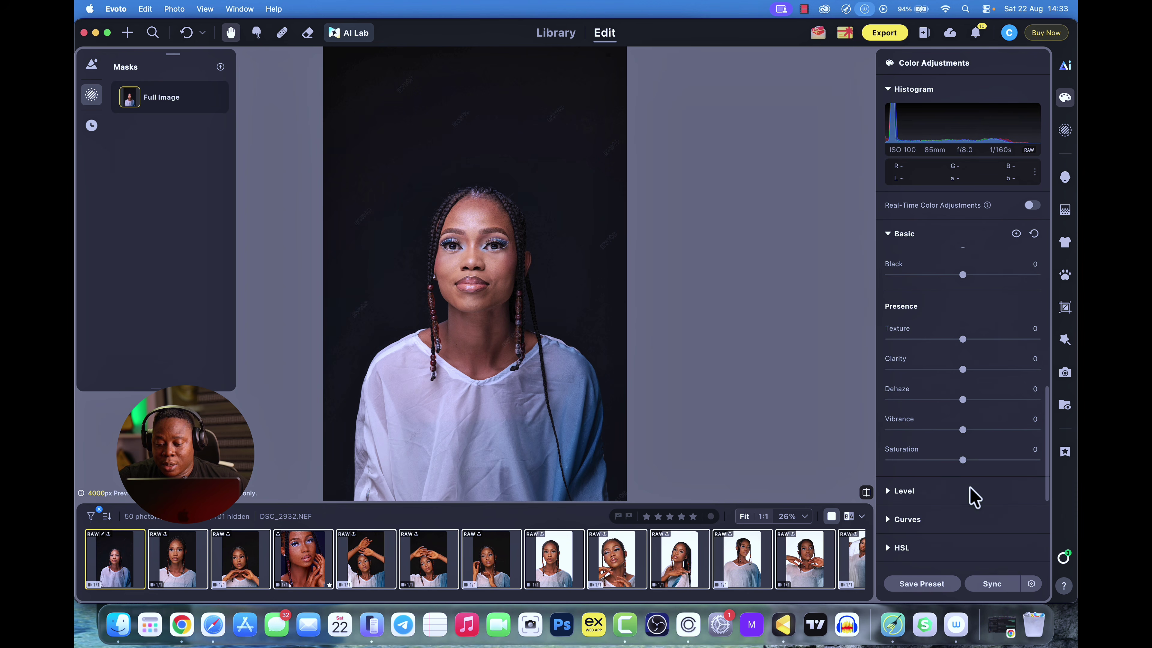
pyautogui.moveTo(982, 470); pyautogui.dragTo(982, 469)
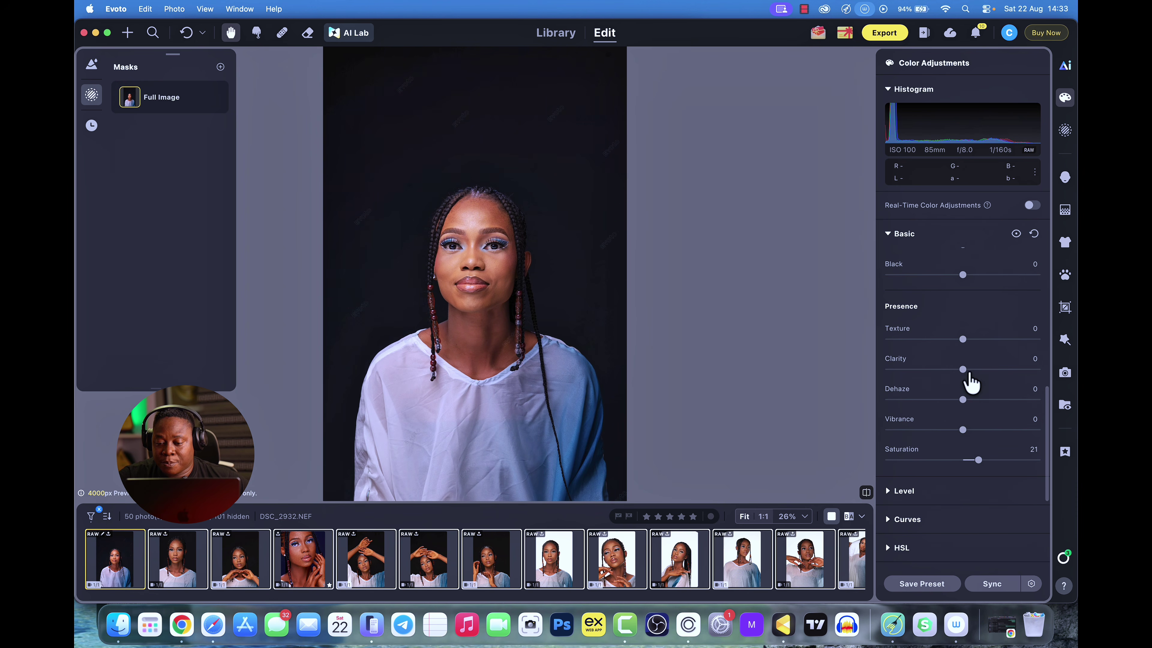
# Step: Set the Blue Primary saturation to 14 in the Color Calibration settings
pyautogui.scroll(-7, 971, 437)
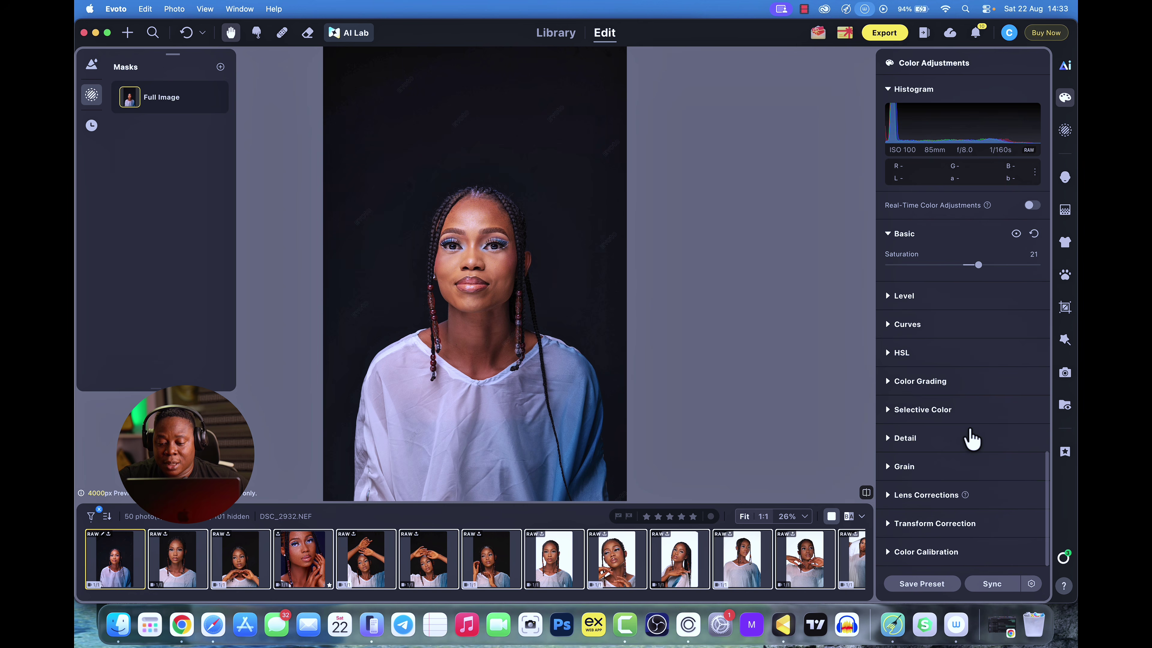
pyautogui.click(926, 551)
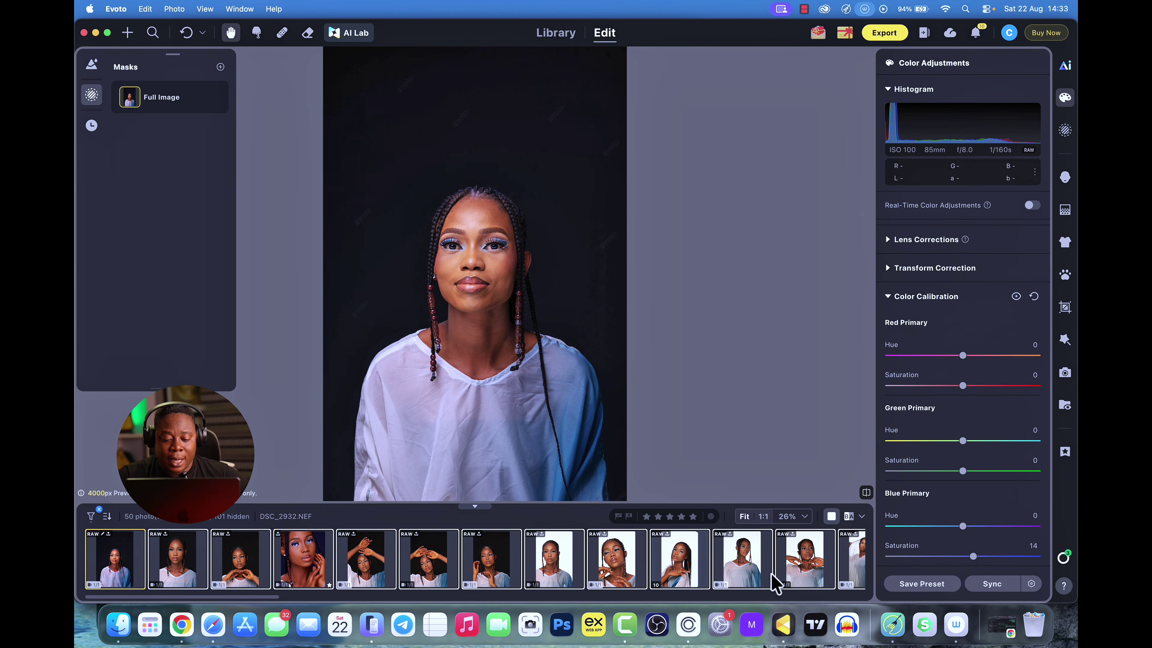
# Step: Sync the edits of DSC_2932.NEF to all the selected photos, adding to existing masks and leaving out Crop & Rotate
pyautogui.hscroll(15, 820, 588)
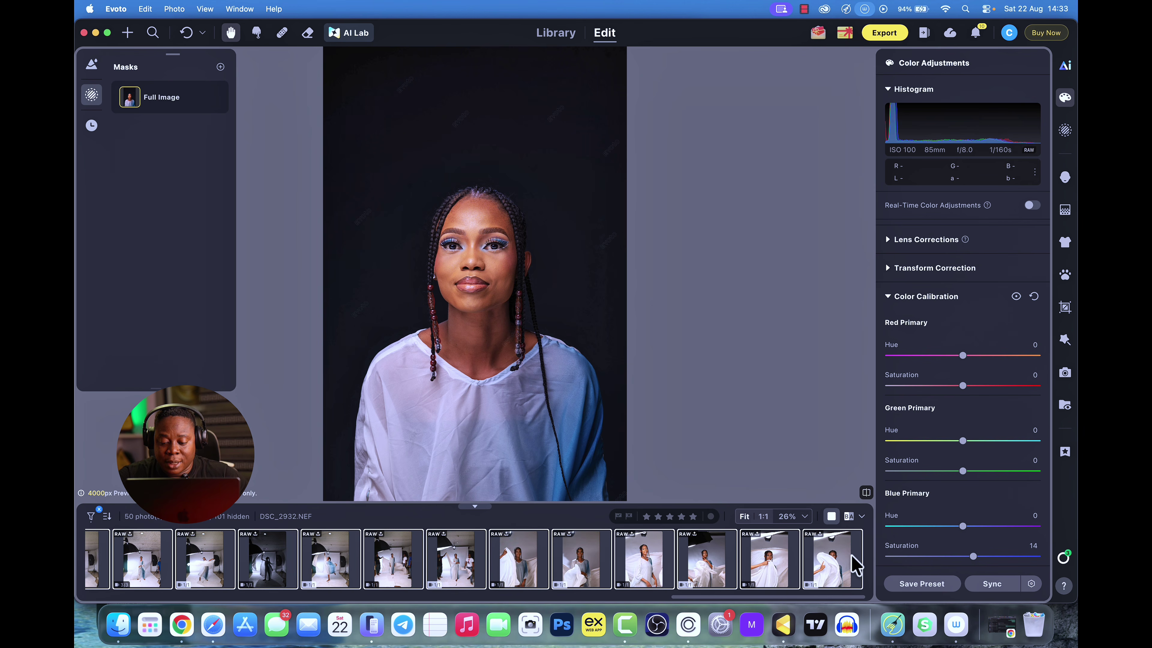
pyautogui.click(992, 584)
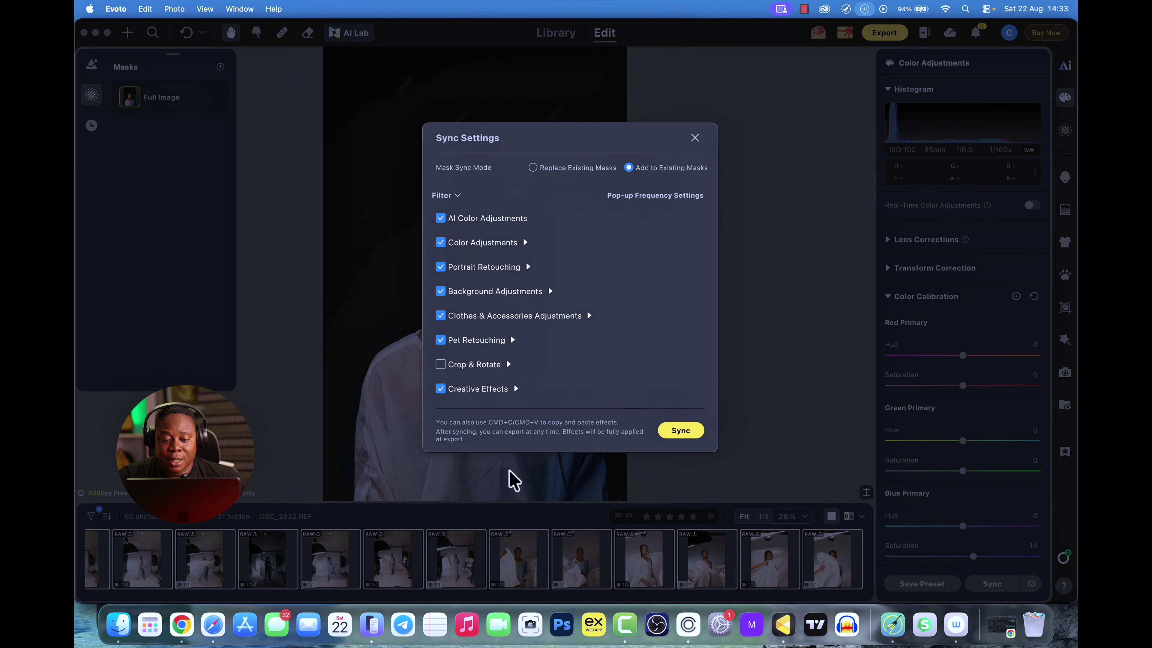
pyautogui.click(677, 437)
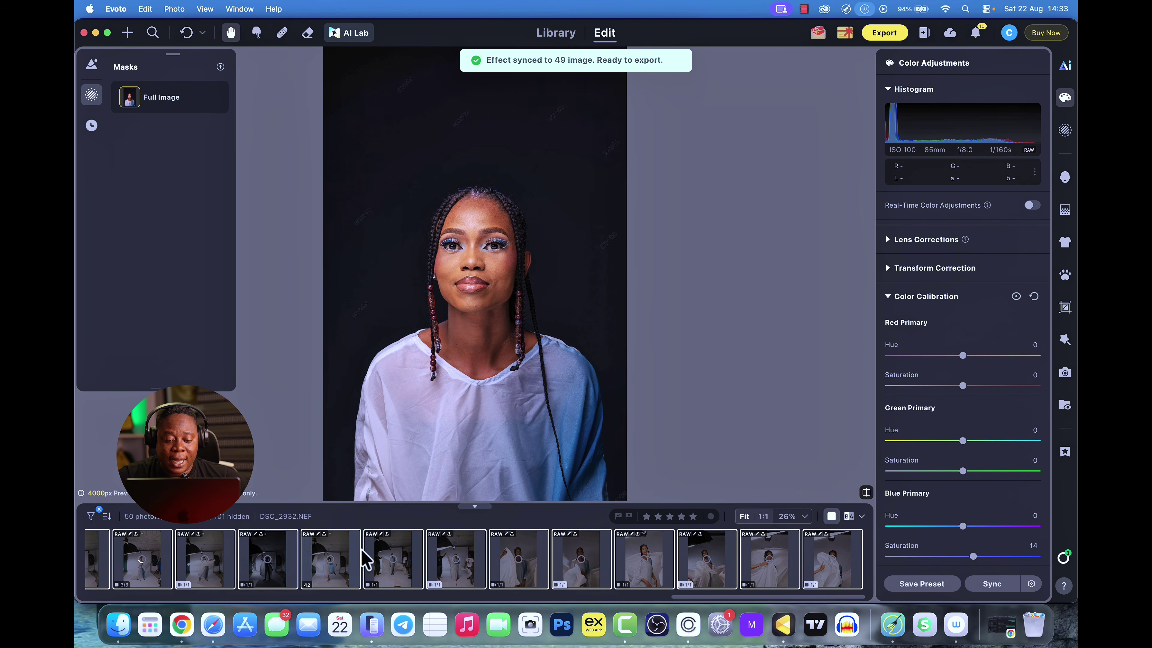
# Step: Check the synced look on the dark-background portraits and the first white-background portraits
pyautogui.hscroll(-10, 365, 560)
pyautogui.click(179, 562)
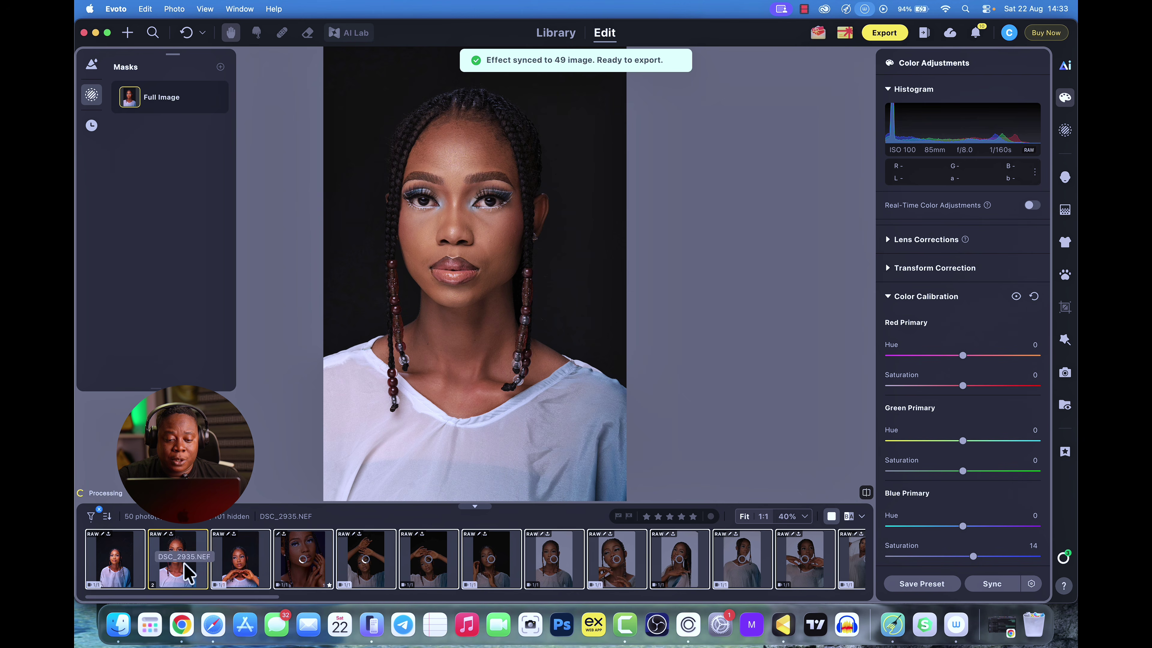
pyautogui.click(239, 571)
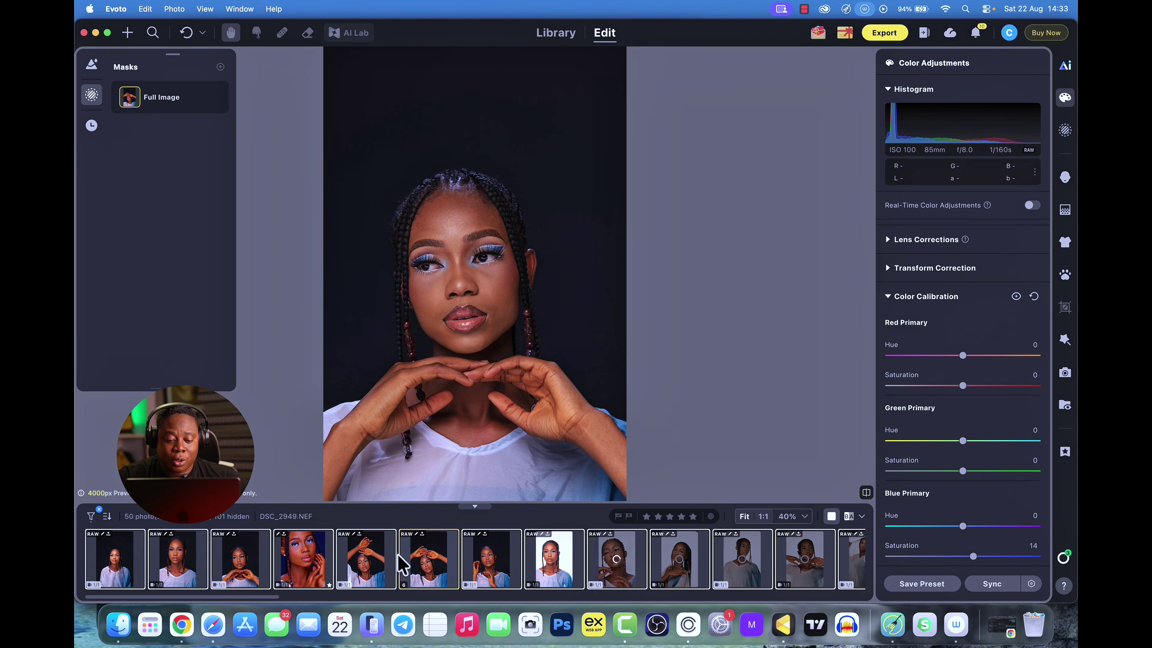
pyautogui.click(433, 565)
pyautogui.click(489, 565)
pyautogui.click(553, 565)
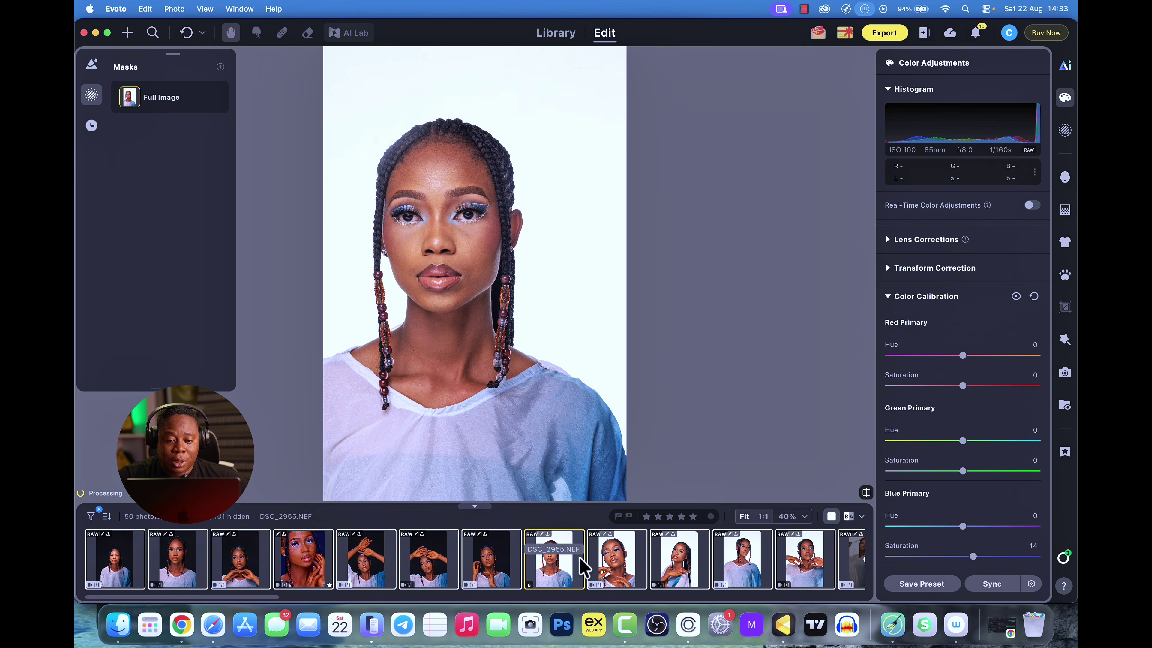
pyautogui.click(594, 567)
pyautogui.press('Left')
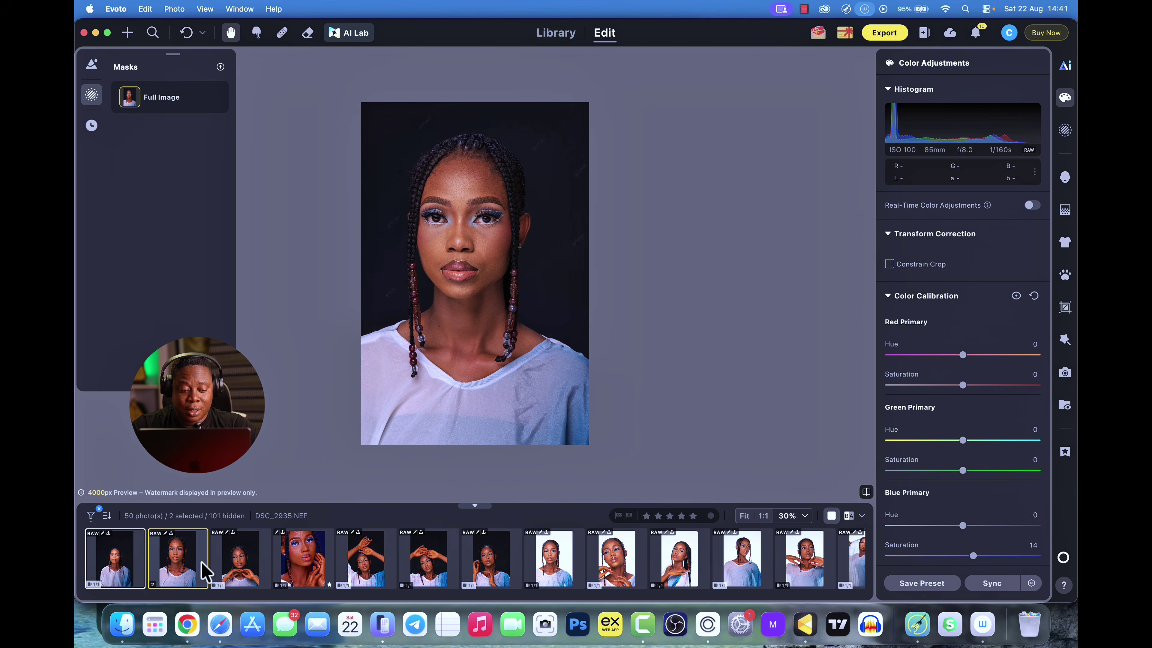
# Step: Browse the synced photos one by one again, from the start of the set to DSC_2949.NEF
pyautogui.click(254, 561)
pyautogui.click(147, 554)
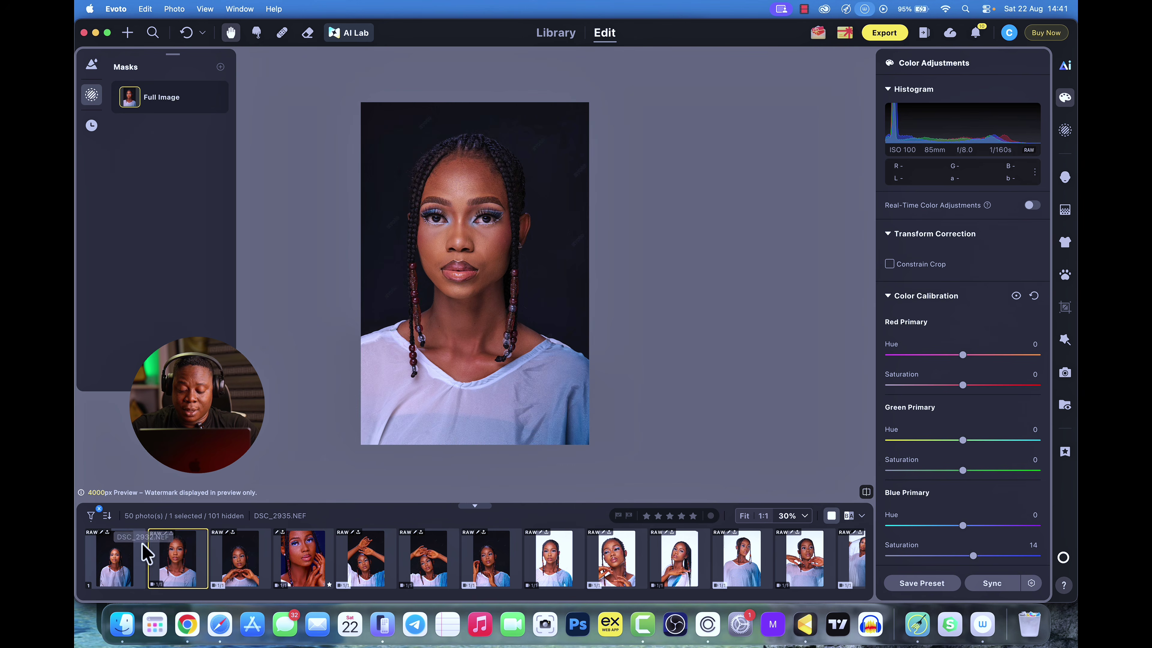
pyautogui.press('Right')
pyautogui.press('Right')
pyautogui.press('Right')
pyautogui.press('Right')
pyautogui.press('Right')
pyautogui.hscroll(3, 411, 563)
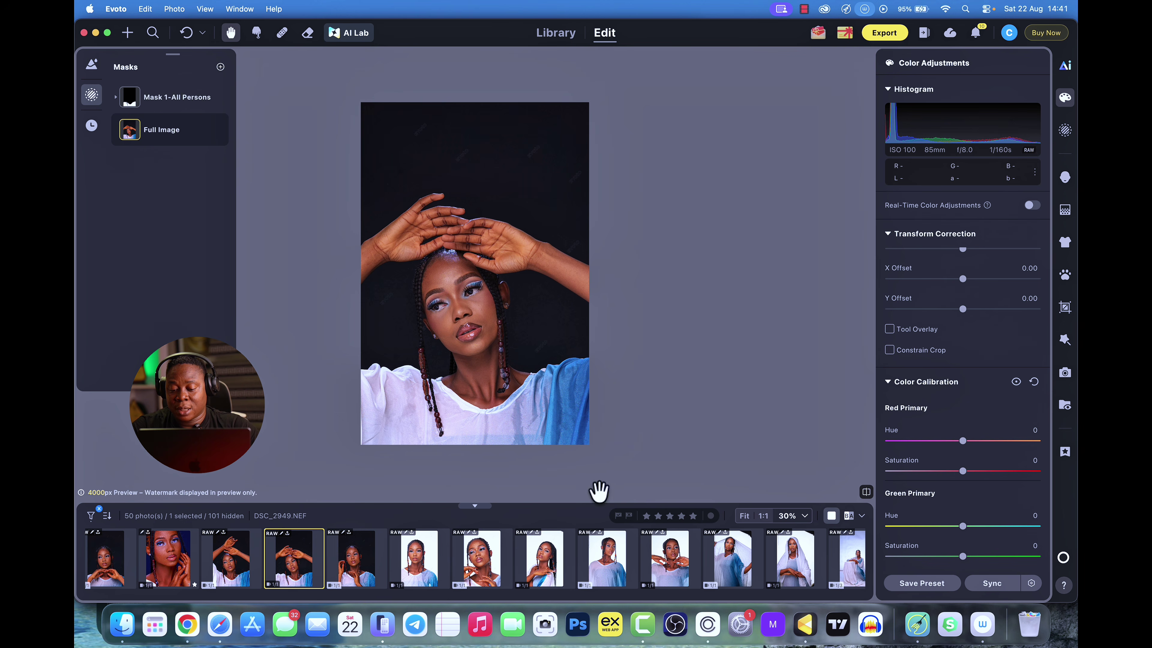
# Step: Return to the library and cull the Example project again, picking the best 70 photos in total
pyautogui.click(548, 33)
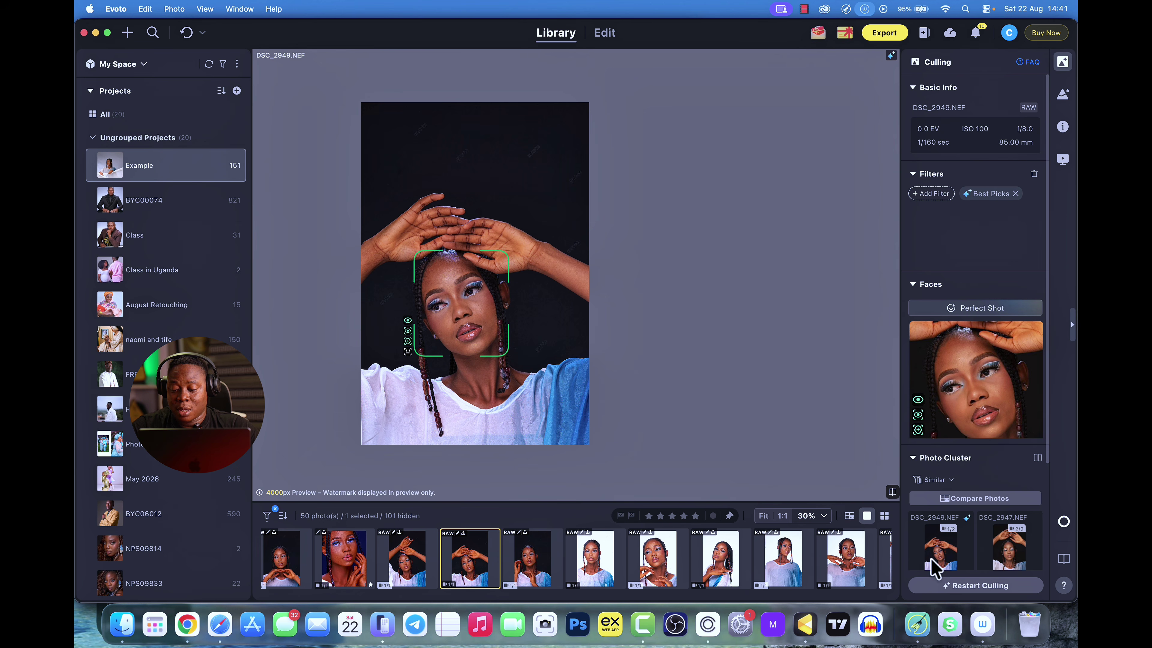
pyautogui.click(961, 586)
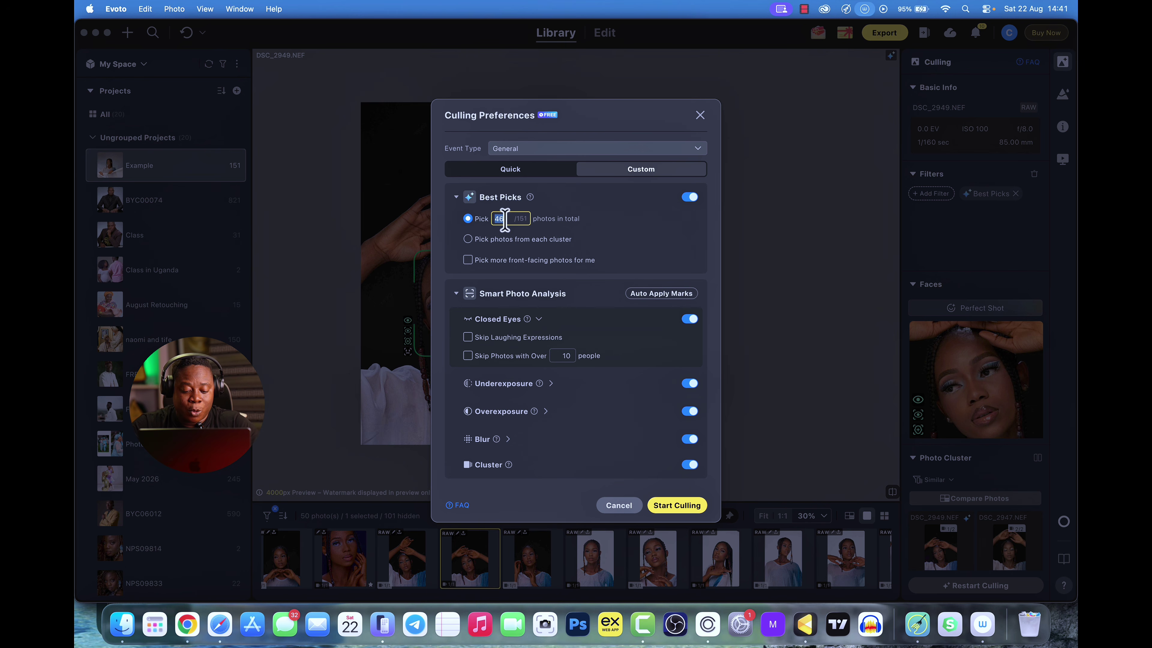
pyautogui.click(678, 505)
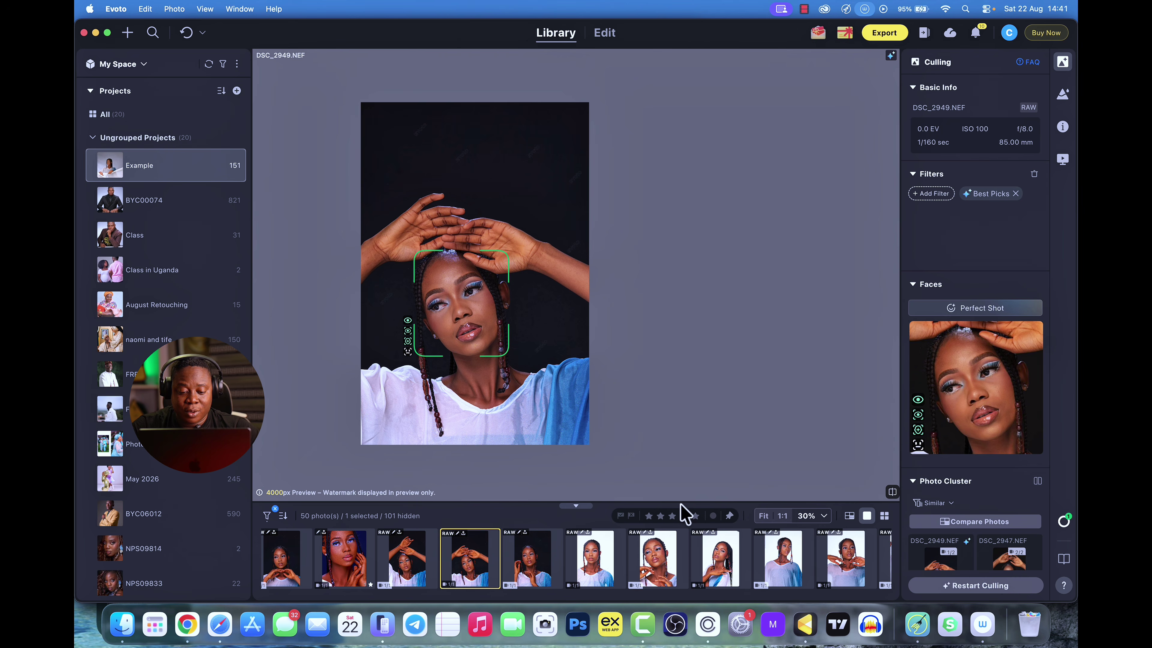
pyautogui.click(980, 586)
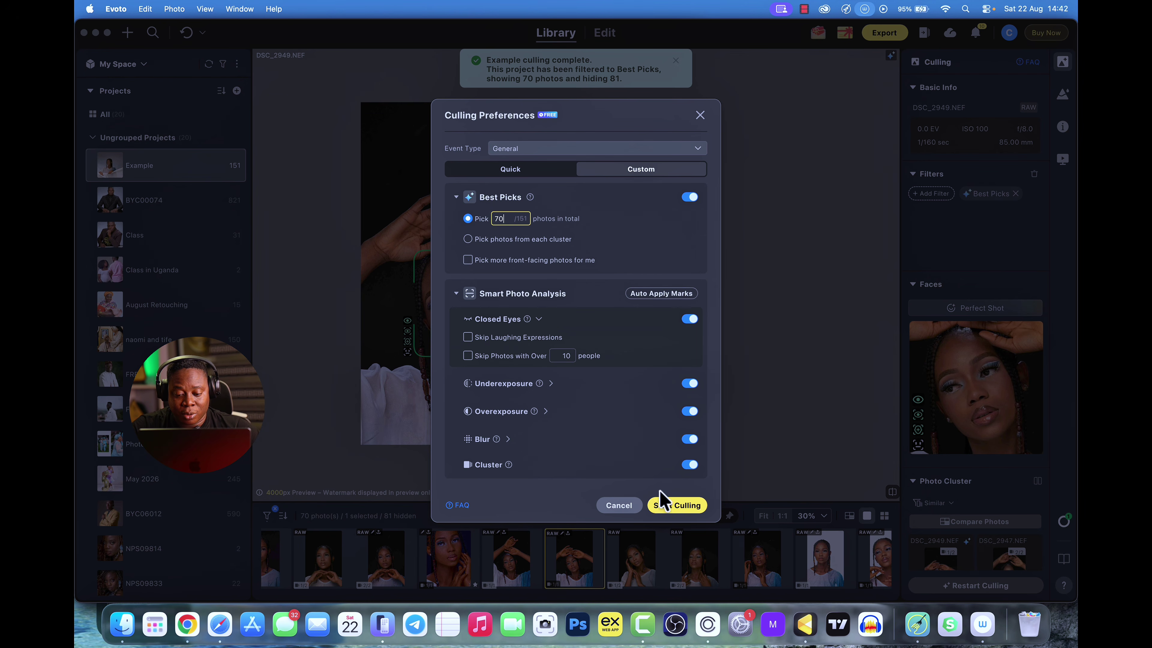
pyautogui.click(663, 502)
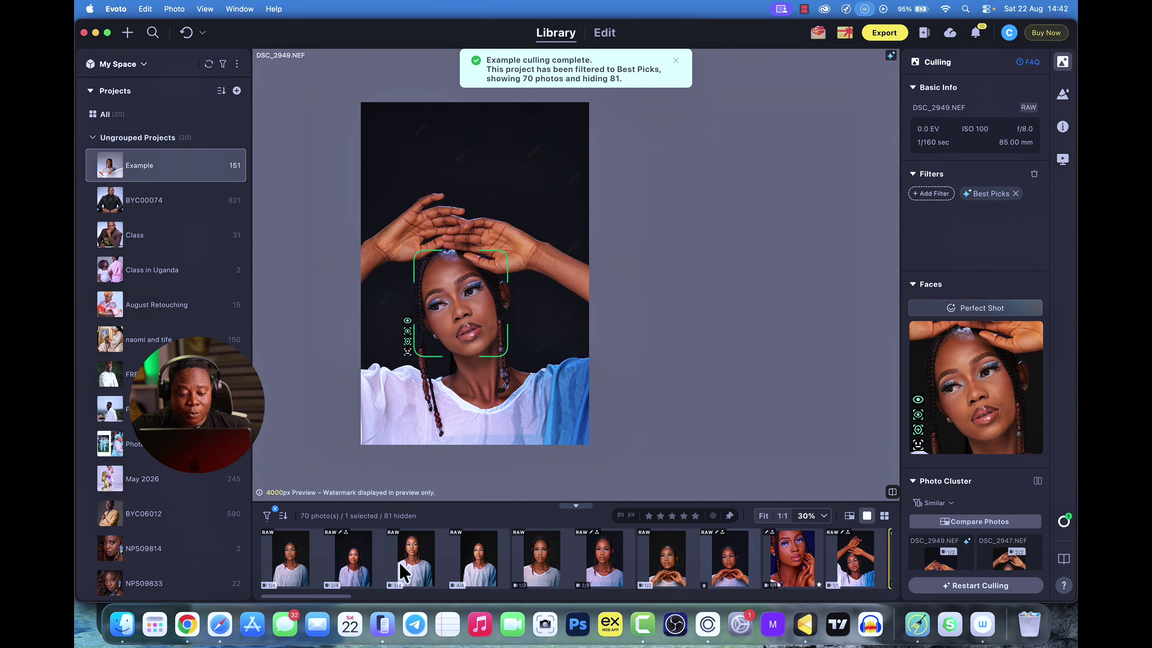
# Step: Open DSC_2928.NEF and look through the newly culled photos that follow it
pyautogui.click(400, 565)
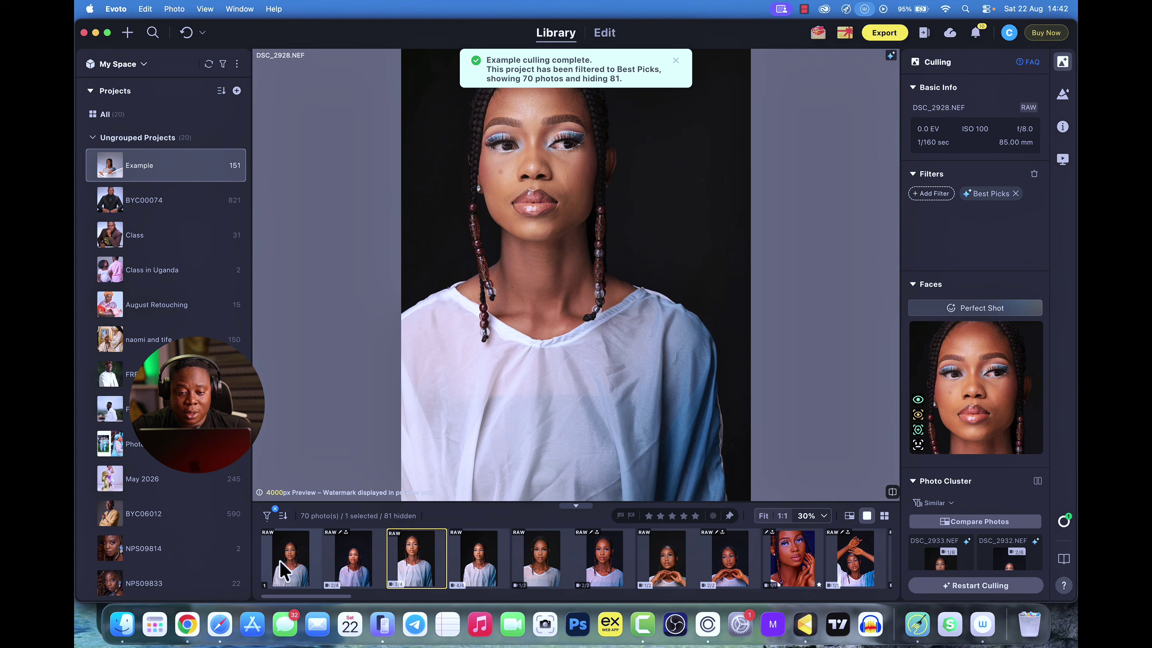
pyautogui.press('Right')
pyautogui.press('Right')
pyautogui.press('Right')
pyautogui.press('Right')
pyautogui.press('Right')
pyautogui.press('Right')
pyautogui.press('Right')
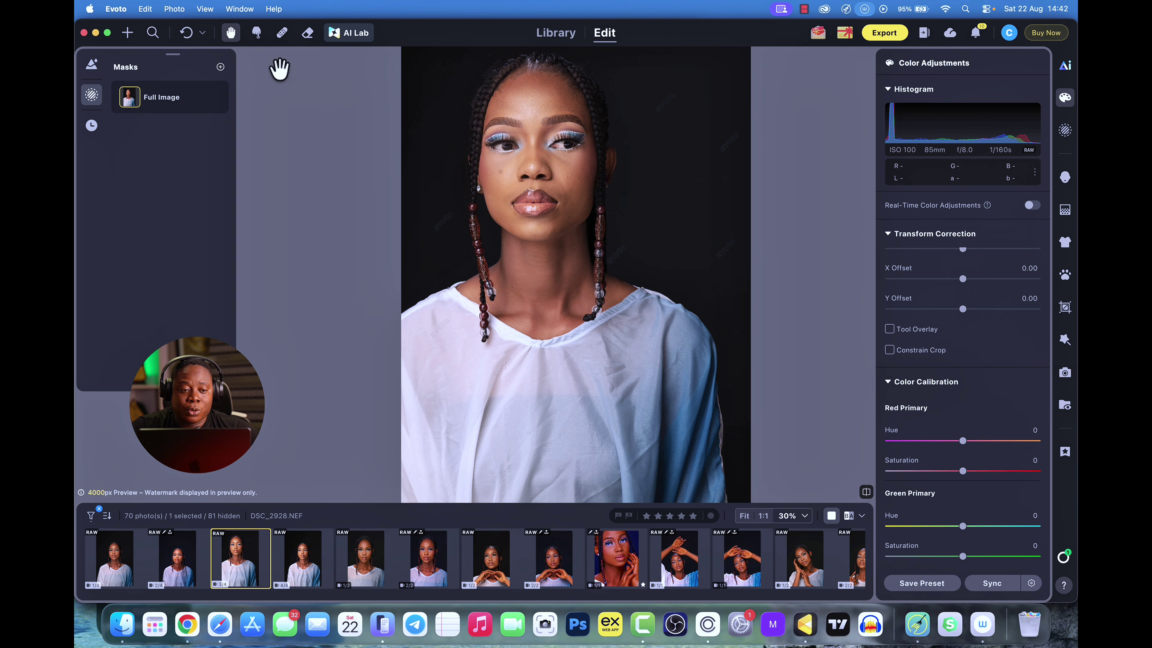
# Step: Reshape the shoulder in DSC_2928.NEF using Liquify's Forward Warp Tool at size 800, density 9 and pressure 6, and apply it
pyautogui.click(257, 34)
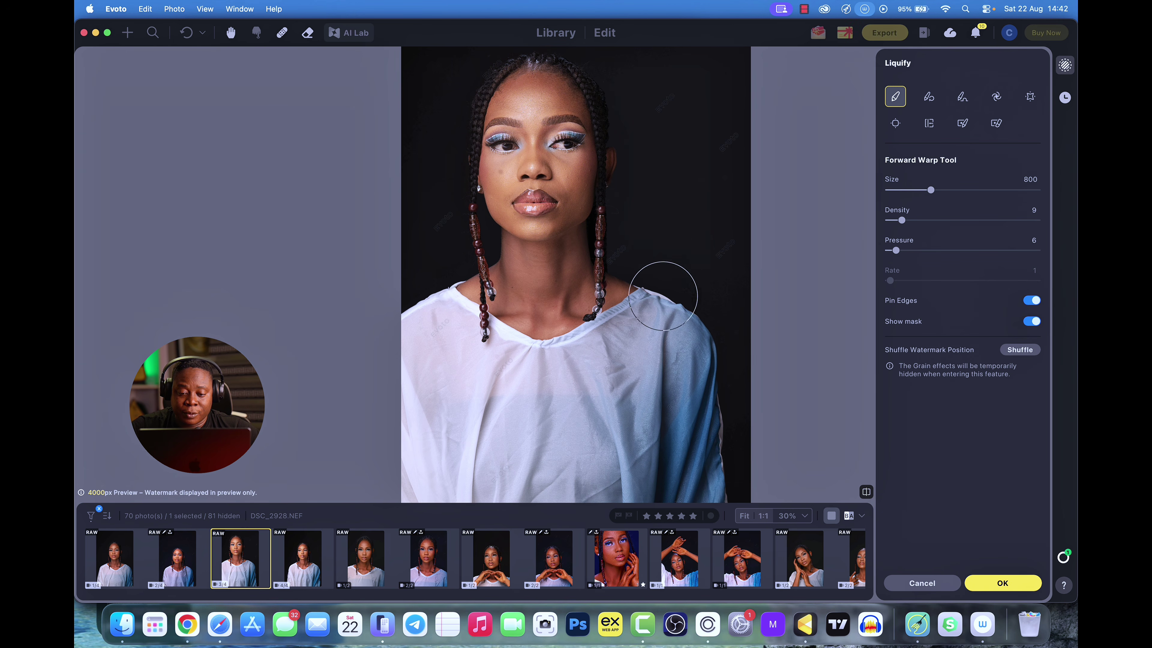
pyautogui.click(671, 294)
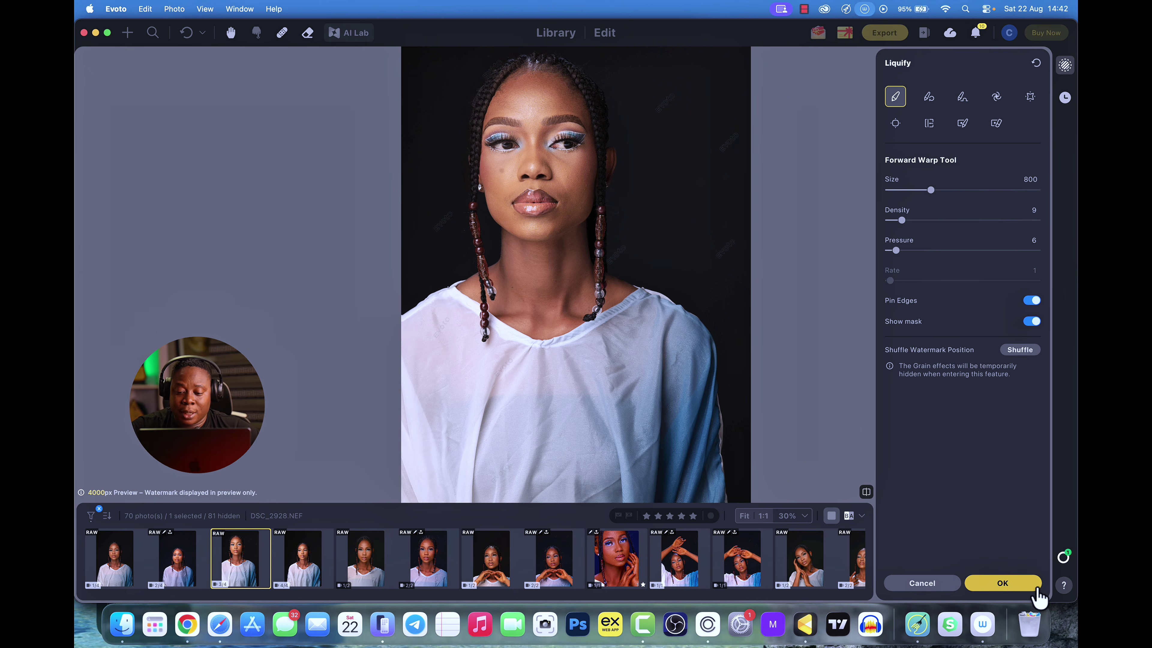
pyautogui.click(1020, 586)
pyautogui.click(256, 34)
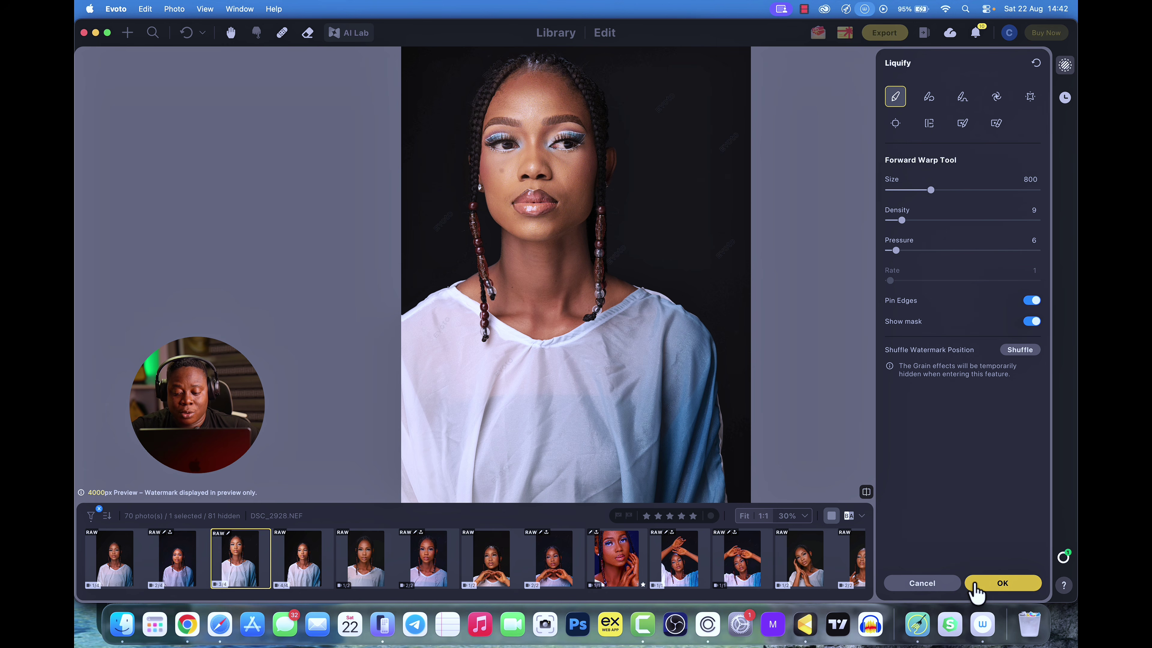
pyautogui.click(1015, 587)
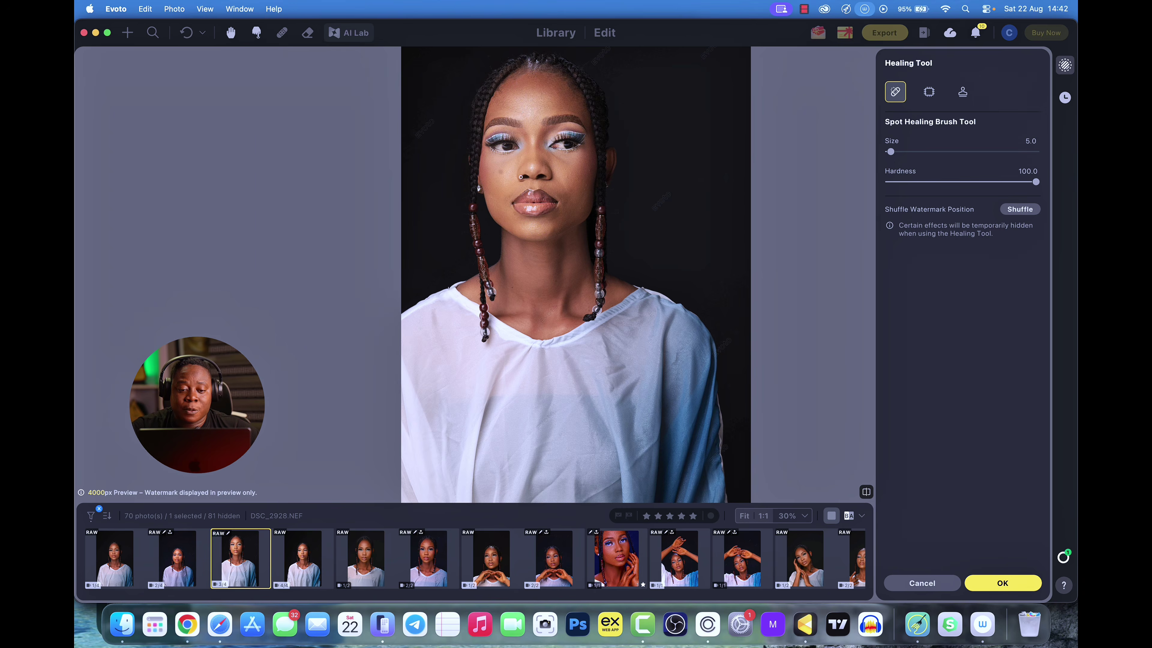
# Step: Clean up spots on the face with the Spot Healing Brush at size 5.0 and hardness 100, and apply the healing
pyautogui.scroll(10, 520, 177)
pyautogui.scroll(-5, 521, 177)
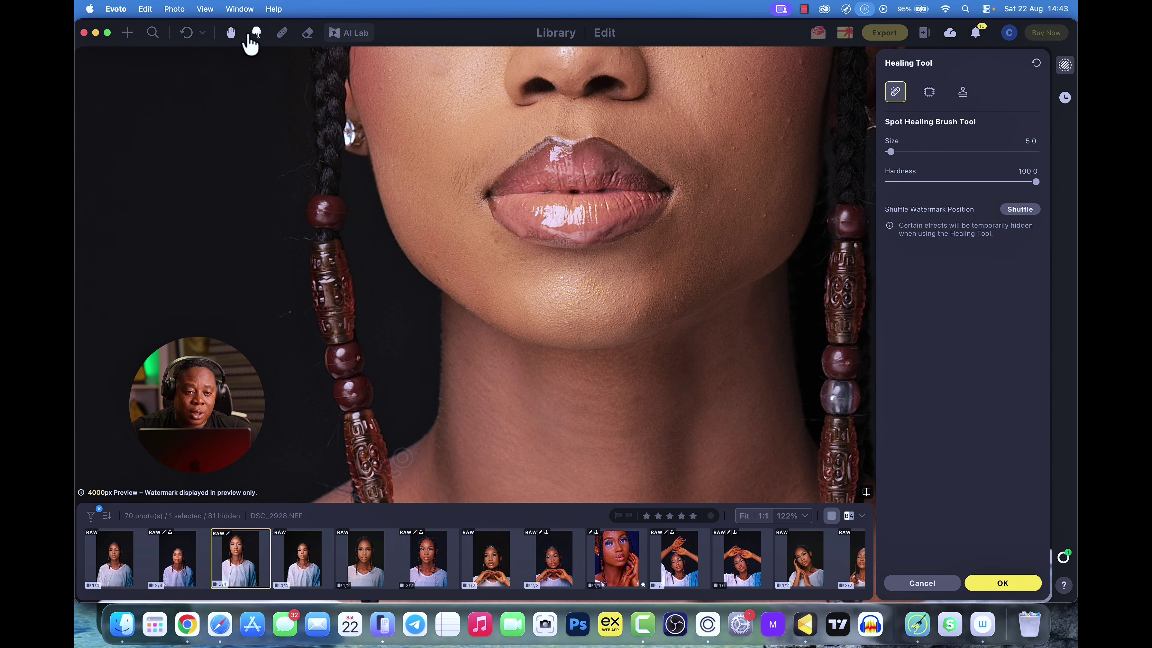
pyautogui.scroll(10, 548, 427)
pyautogui.scroll(-3, 558, 309)
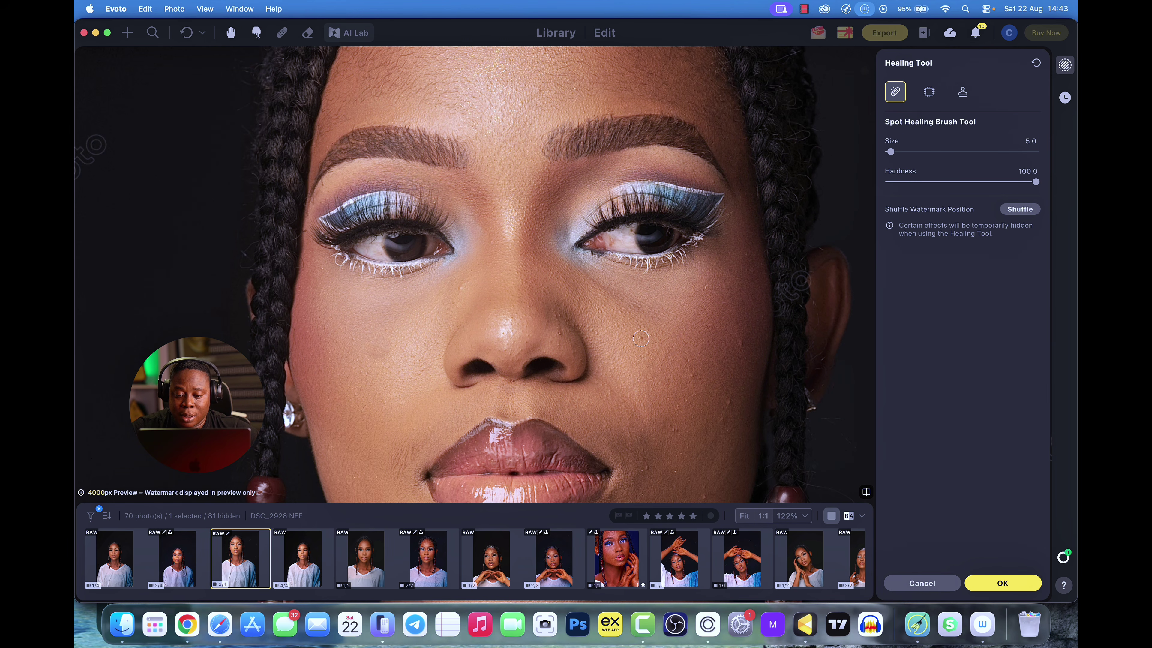
pyautogui.click(1017, 585)
# Step: Examine the retouched portrait as a whole and up close around the eyes, forehead and hair
pyautogui.scroll(-3, 558, 300)
pyautogui.scroll(-3, 558, 301)
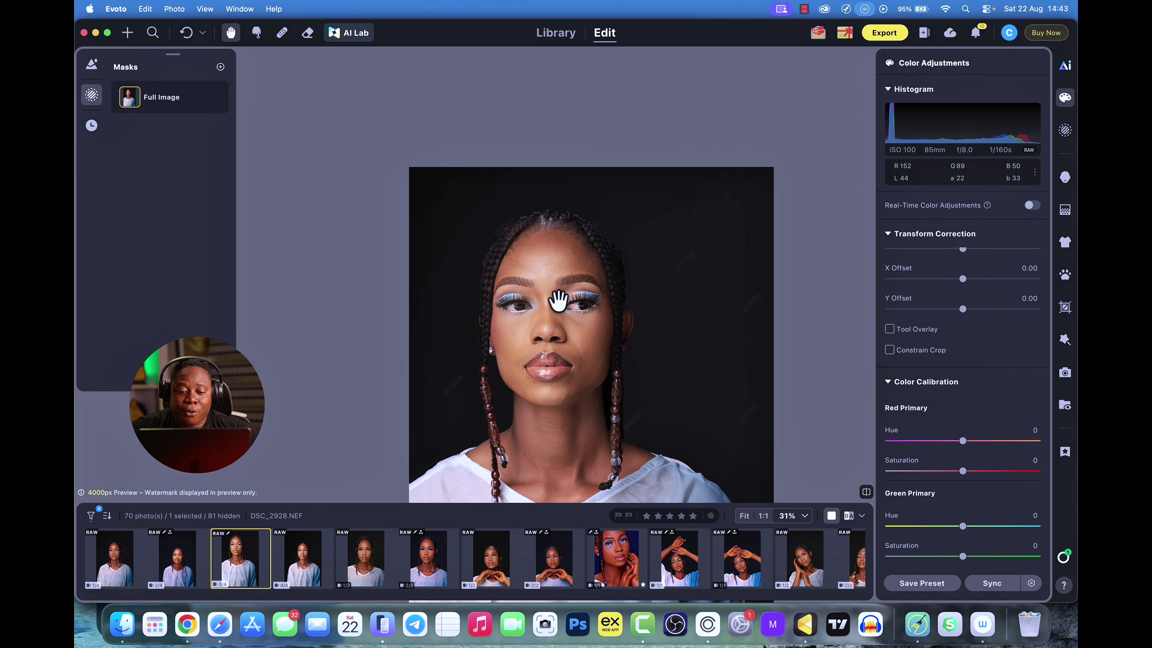
pyautogui.scroll(3, 656, 319)
pyautogui.scroll(-10, 680, 273)
pyautogui.scroll(15, 696, 242)
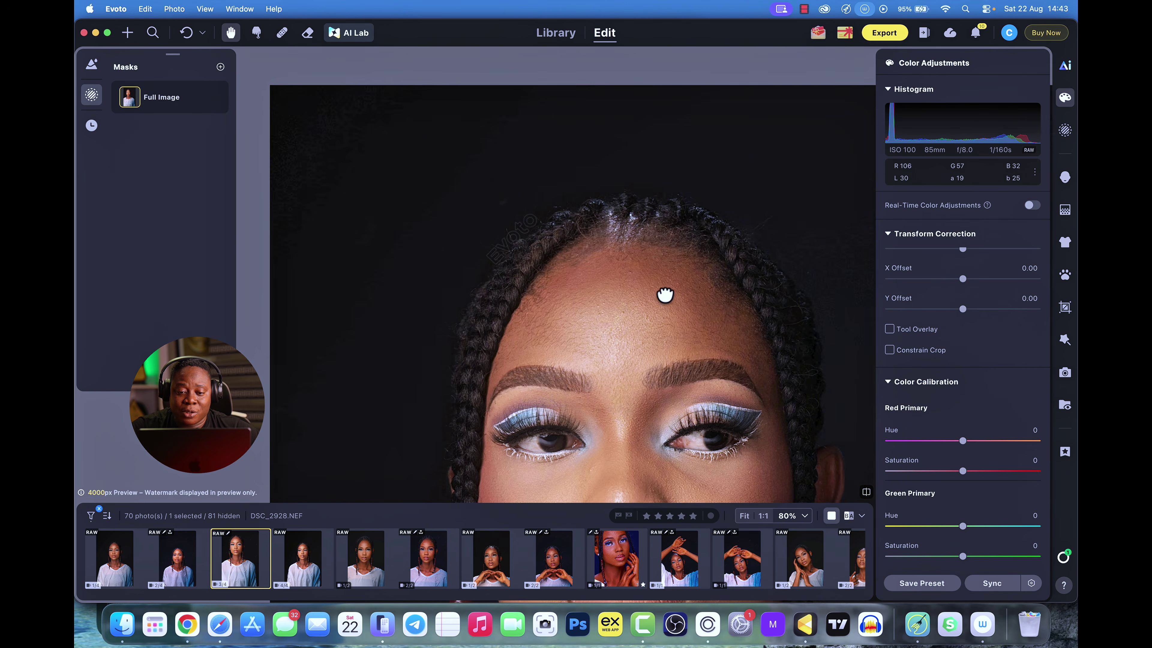
pyautogui.scroll(-5, 472, 150)
pyautogui.scroll(1, 474, 150)
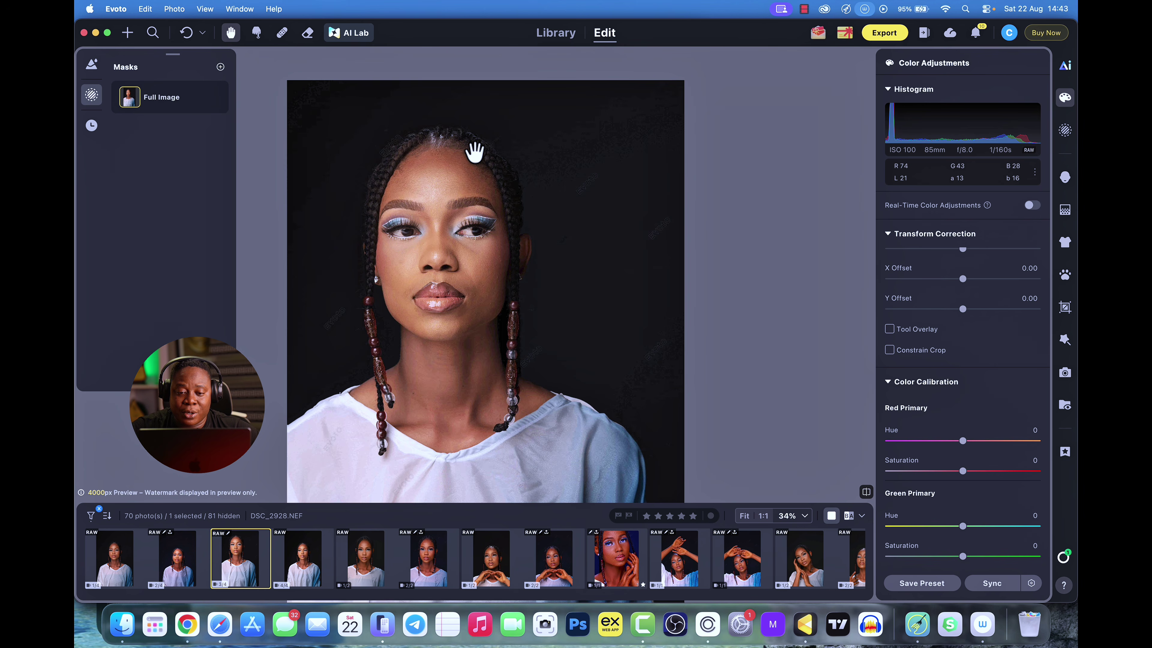
pyautogui.scroll(-2, 477, 156)
pyautogui.hscroll(-5, 648, 144)
pyautogui.hscroll(1, 622, 196)
pyautogui.hscroll(1, 622, 196)
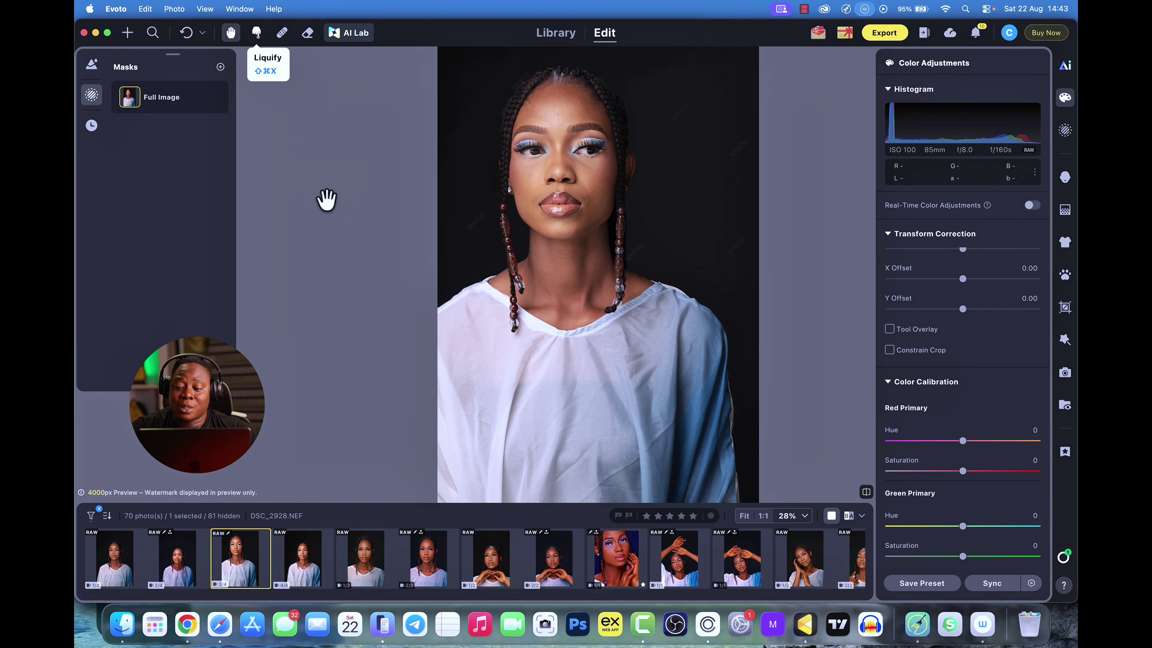
# Step: Set the white balance of DSC_2928.NEF to Temp 4850 and Tint 21
pyautogui.click(1065, 105)
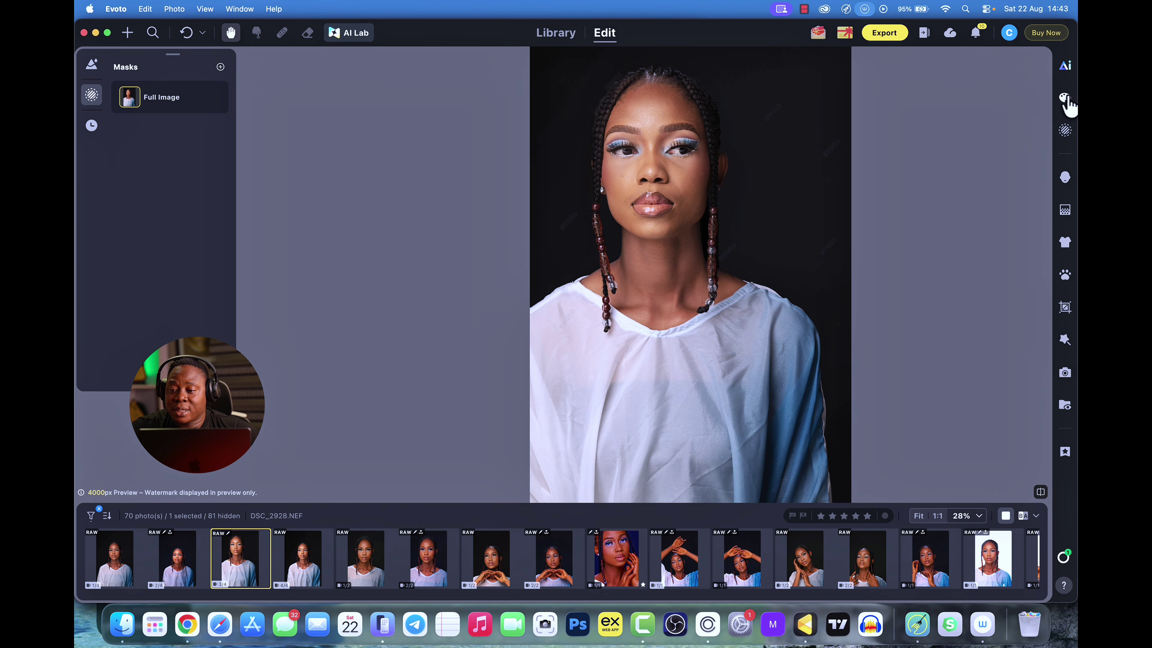
pyautogui.click(1066, 105)
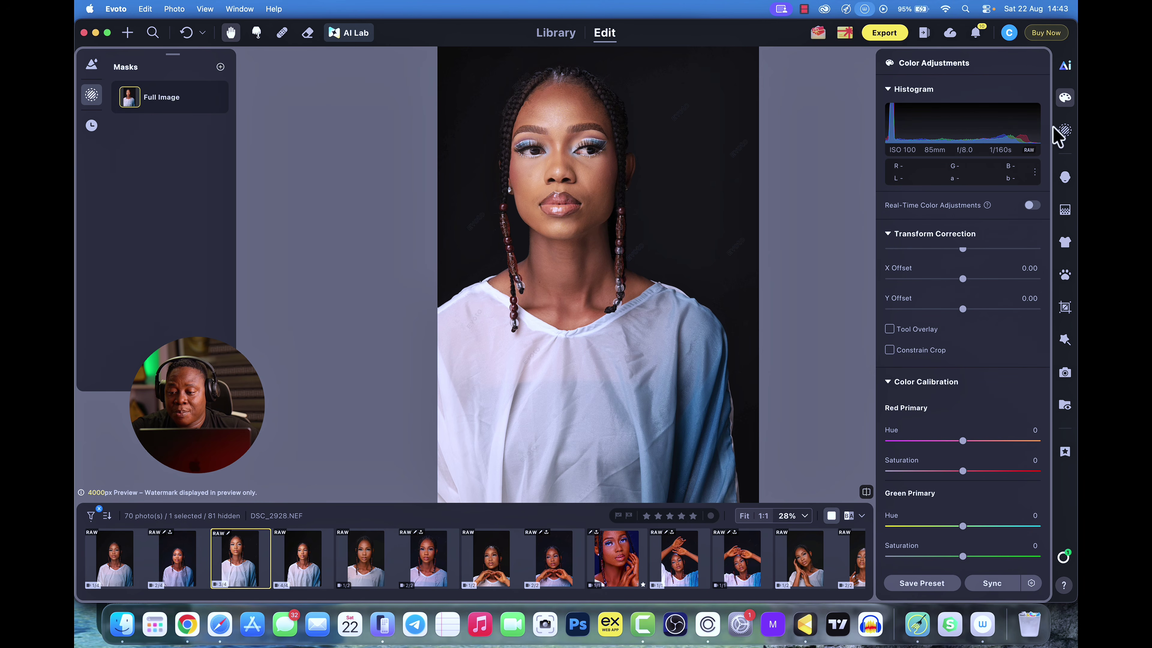
pyautogui.click(1064, 131)
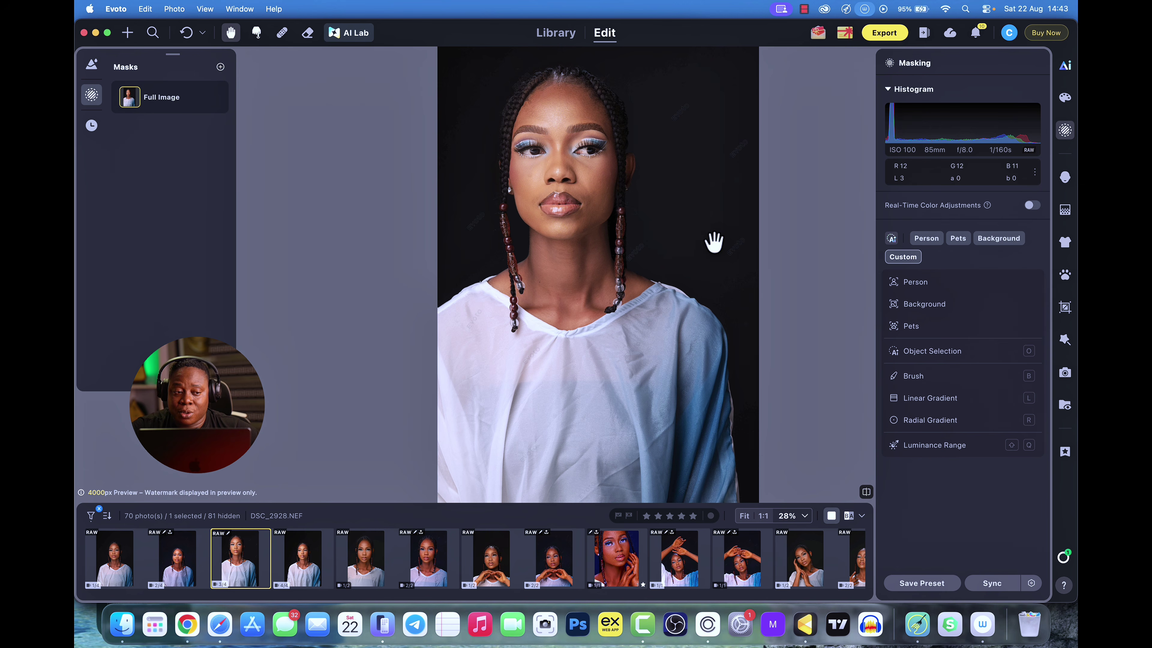
pyautogui.click(1063, 97)
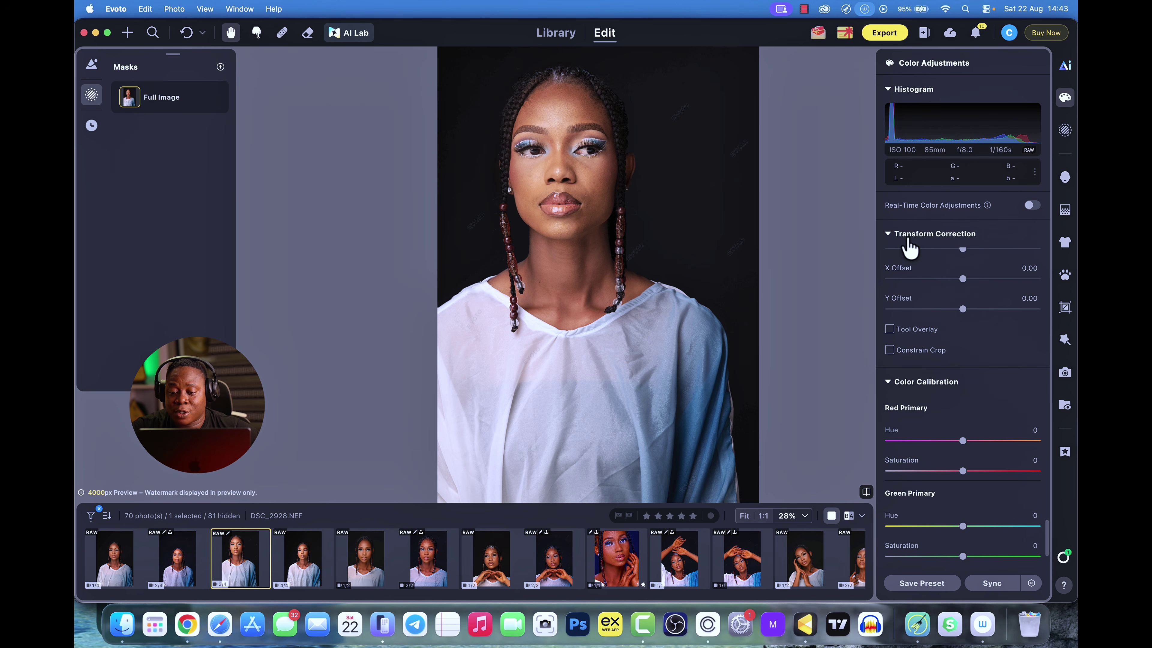
pyautogui.scroll(15, 946, 372)
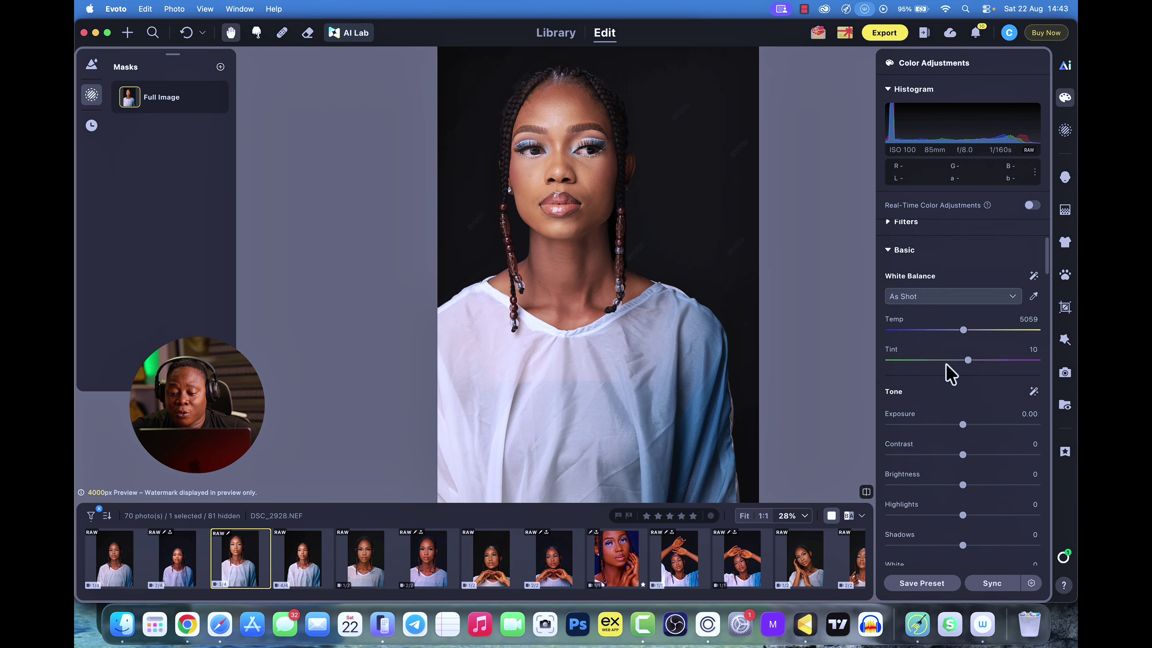
pyautogui.scroll(-3, 950, 373)
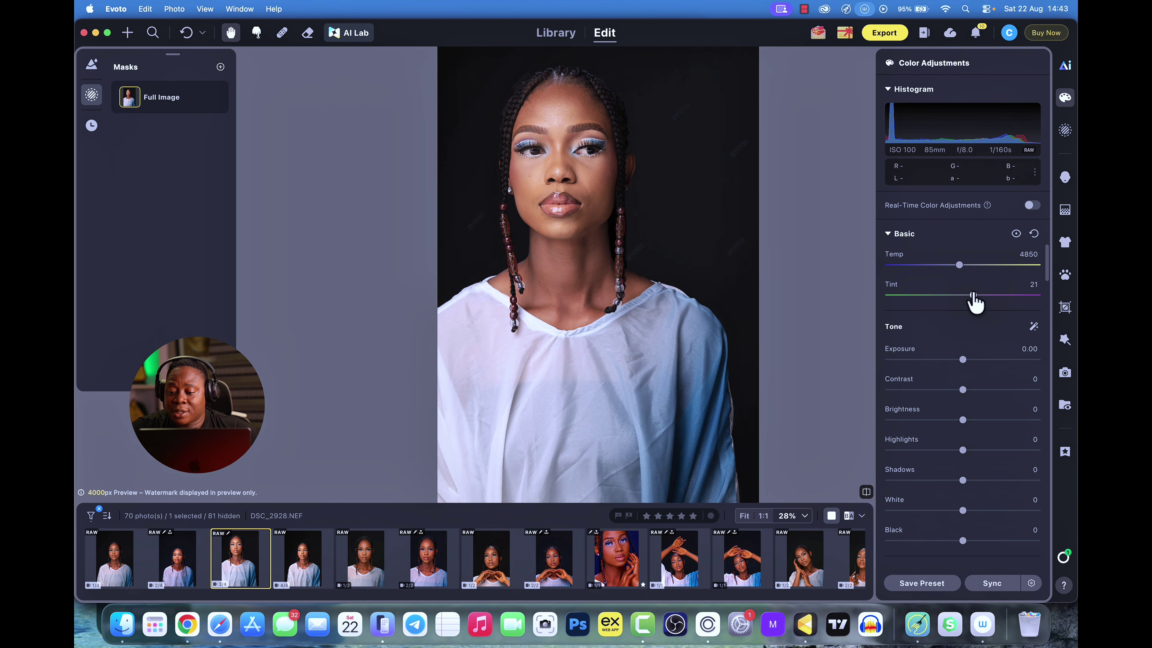
# Step: Sync the edits of DSC_2932.NEF to DSC_2928.NEF
pyautogui.click(182, 559)
pyautogui.keyDown('shift'); pyautogui.click(240, 559); pyautogui.keyUp('shift')
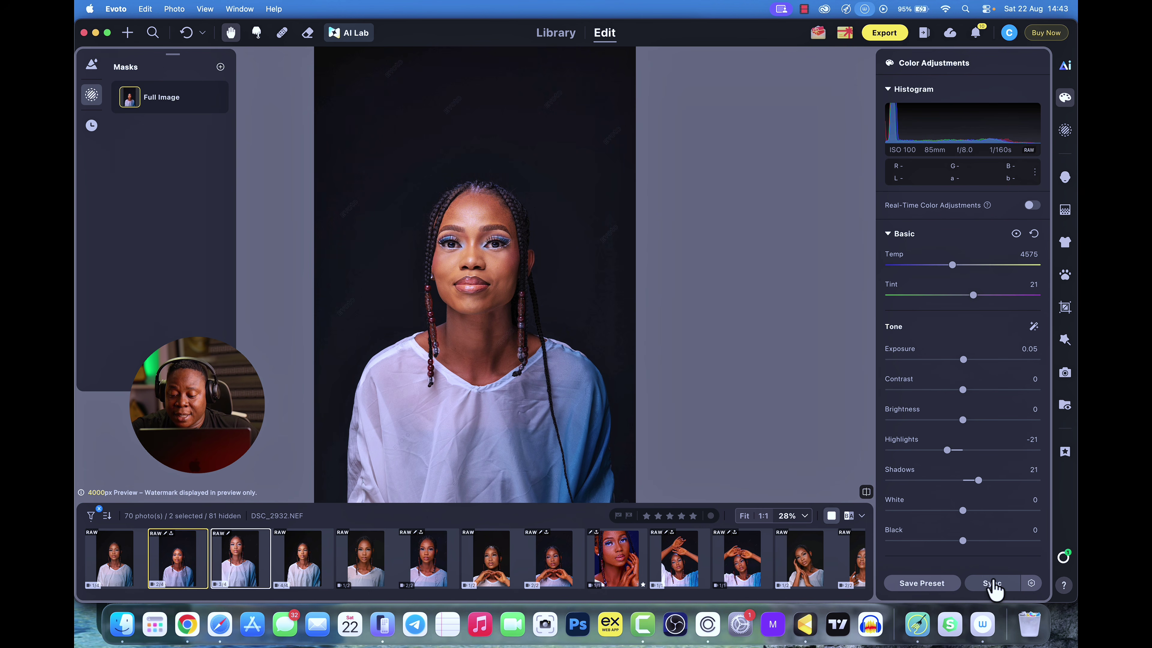
pyautogui.click(992, 586)
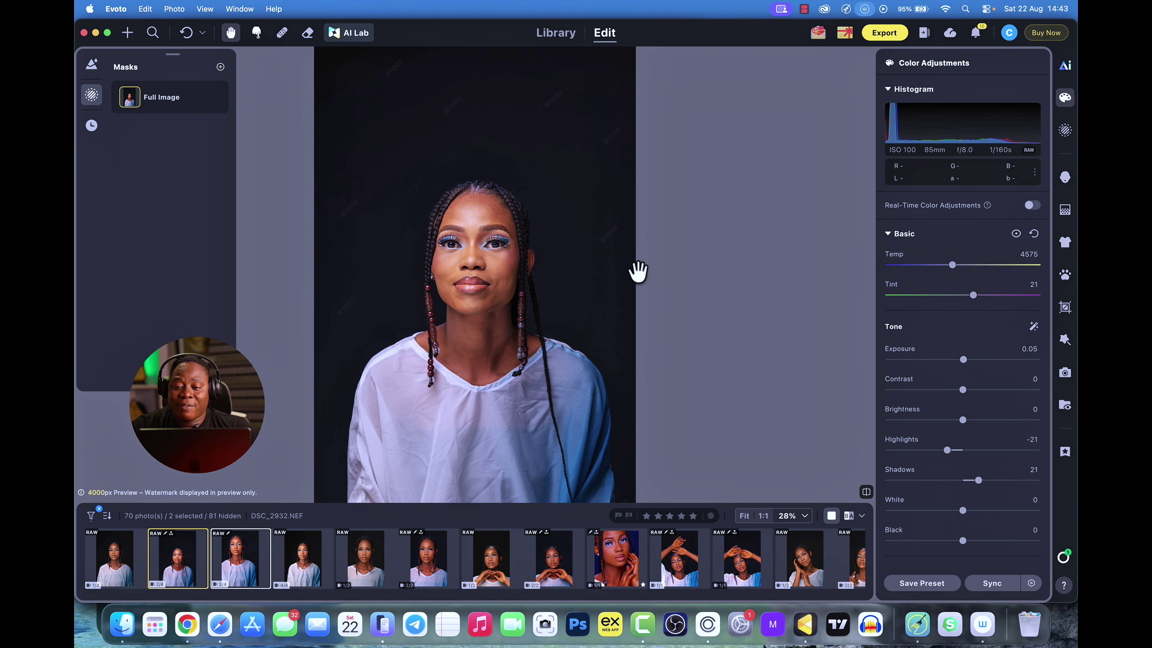
# Step: Select all the photos in the filtered project and open the export settings
pyautogui.press('super+a')
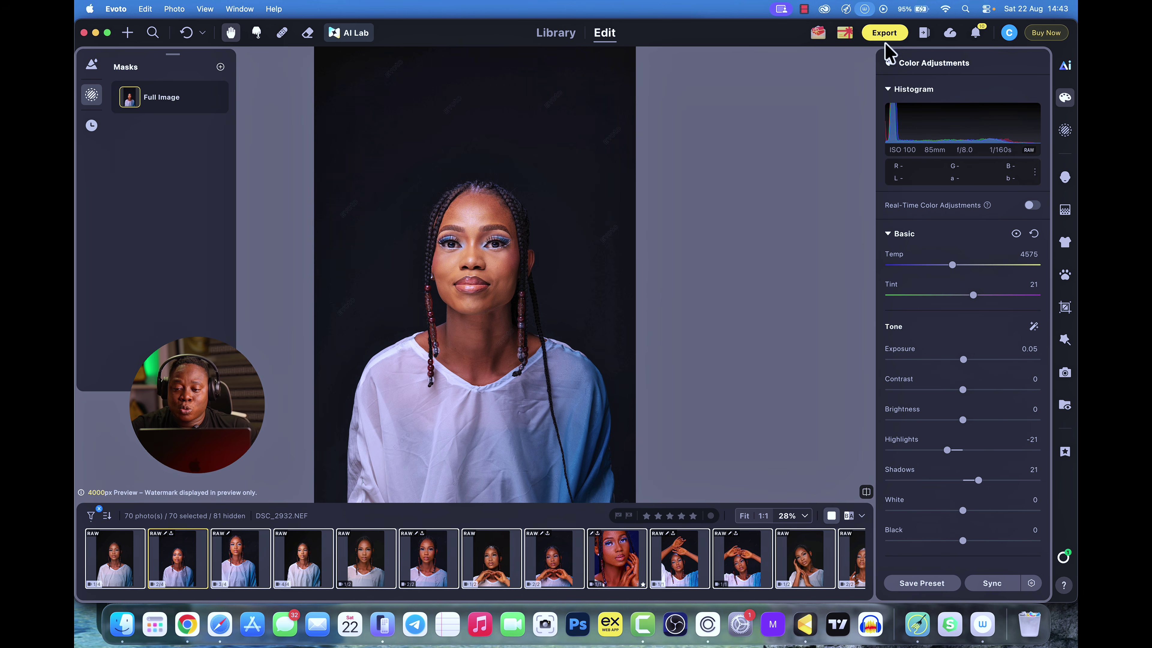
pyautogui.click(884, 33)
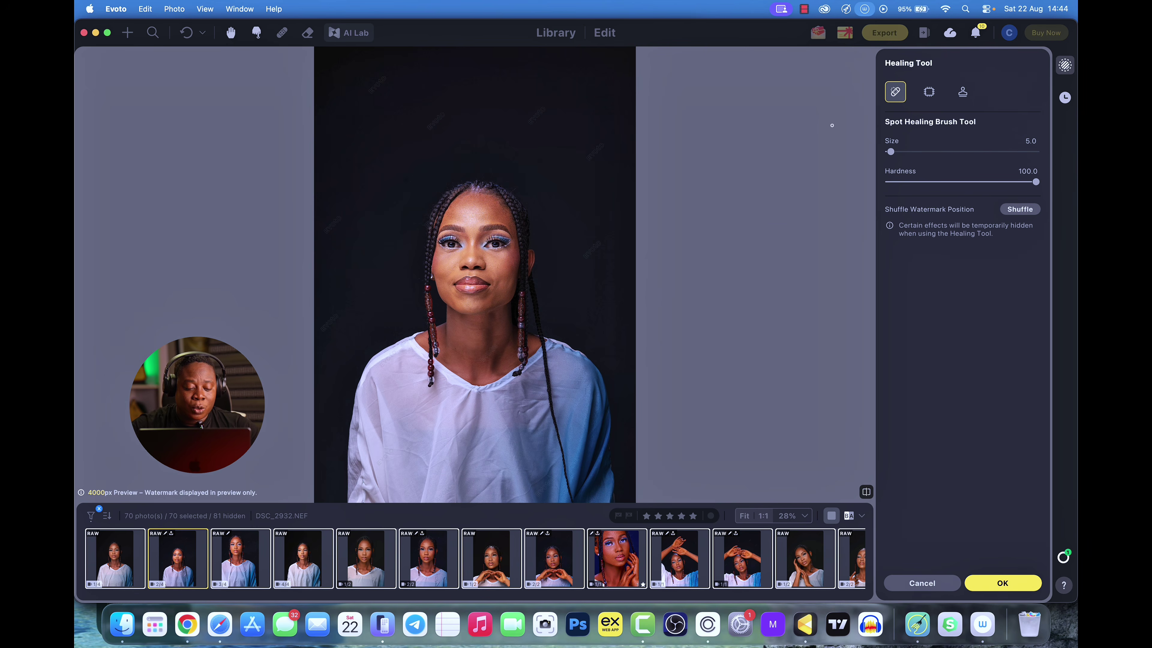
# Step: Switch to the Evoto pricing page in Safari and apply the coupon ncourage in the Starter Plan checkout
pyautogui.click(219, 625)
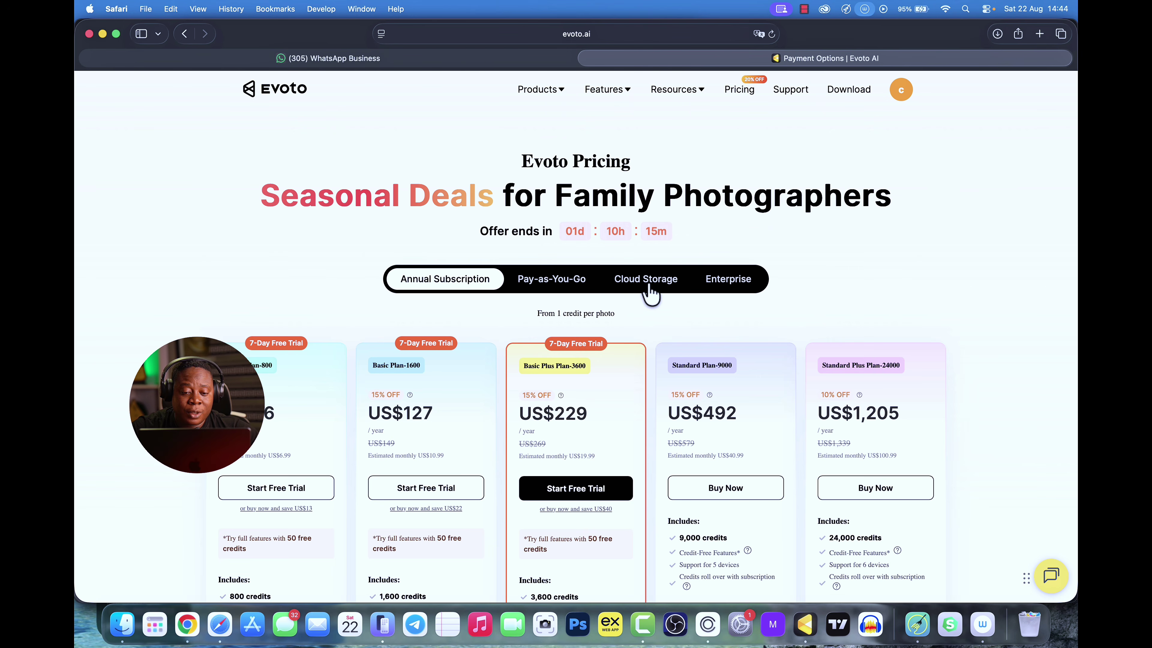
pyautogui.scroll(-10, 649, 291)
pyautogui.scroll(5, 648, 291)
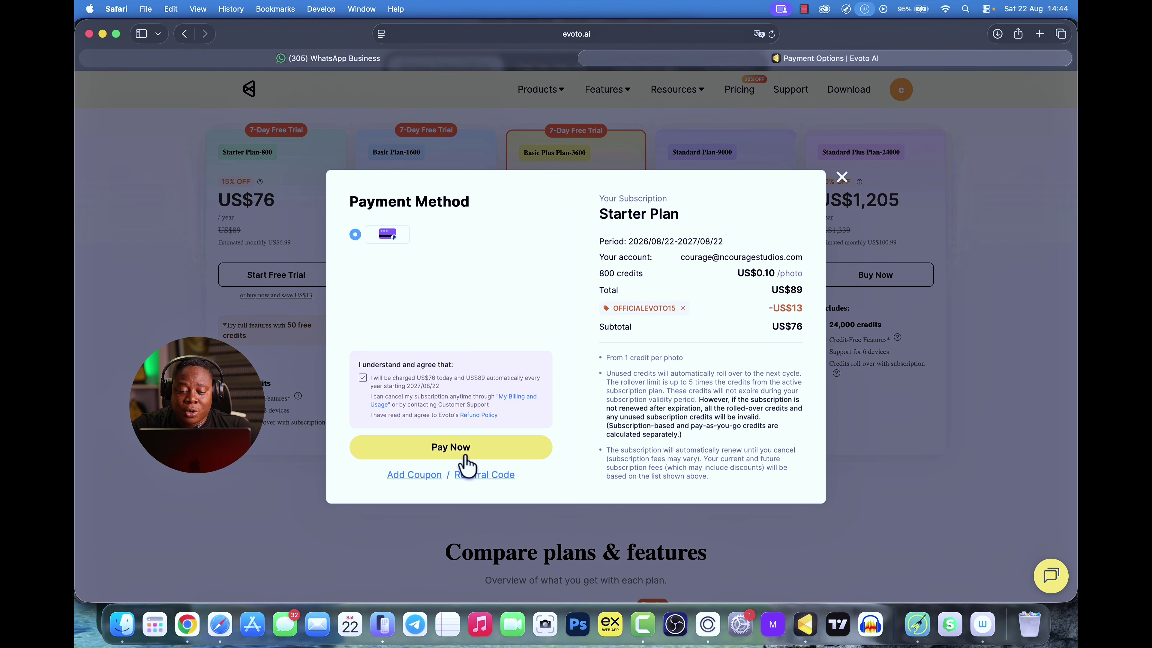
pyautogui.click(414, 474)
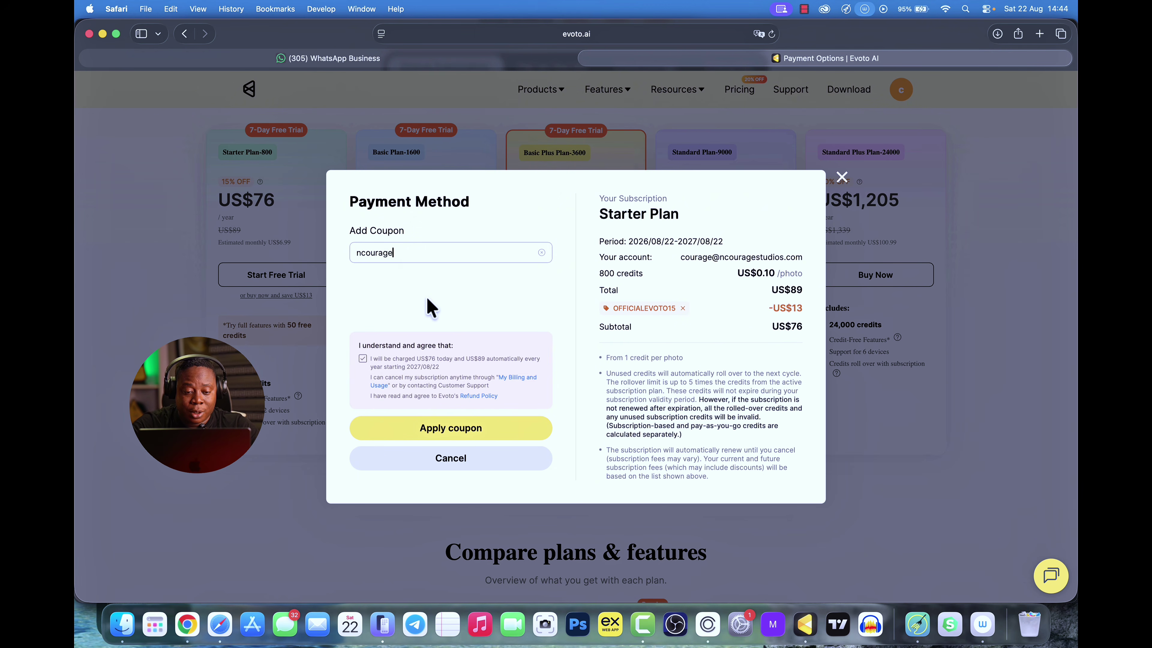
pyautogui.click(483, 431)
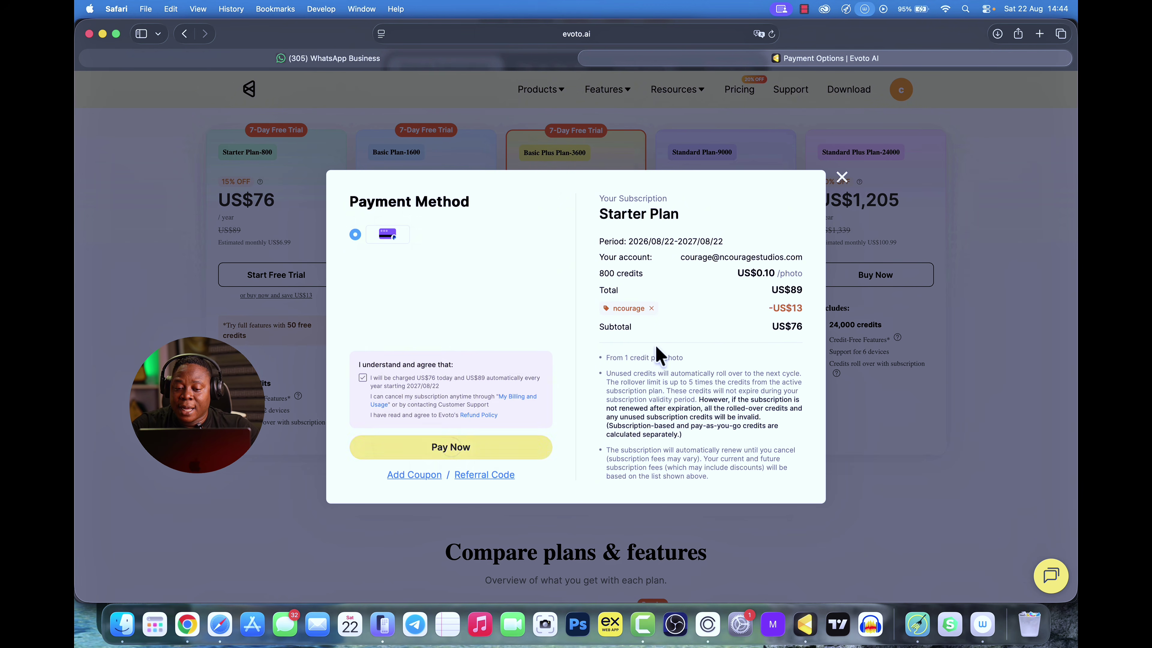